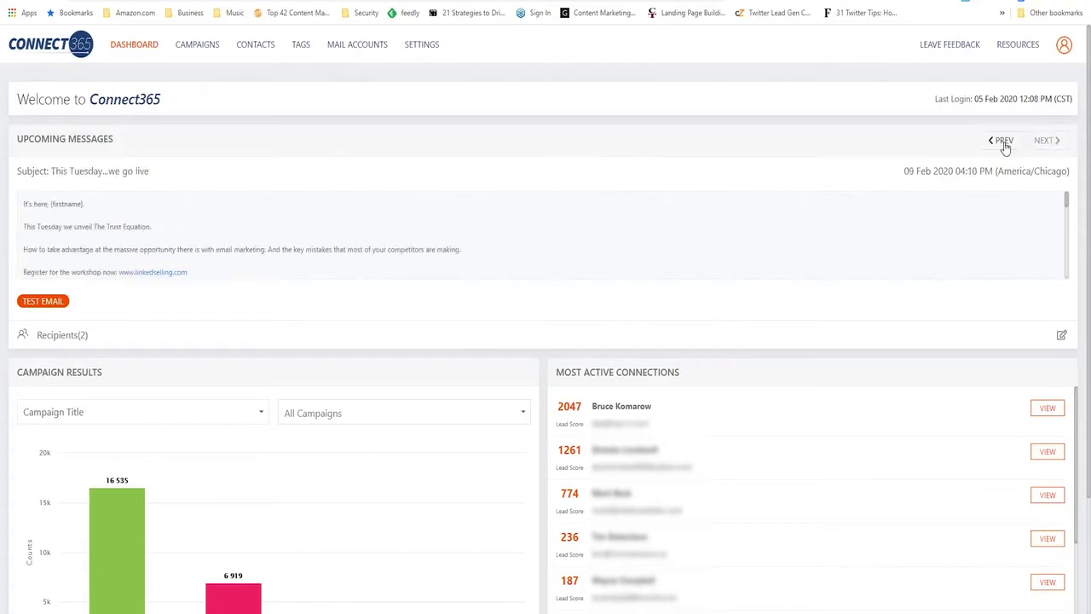
Go back to the previous upcoming message on the dashboard and review the campaign results and most active connections
left_click(1003, 143)
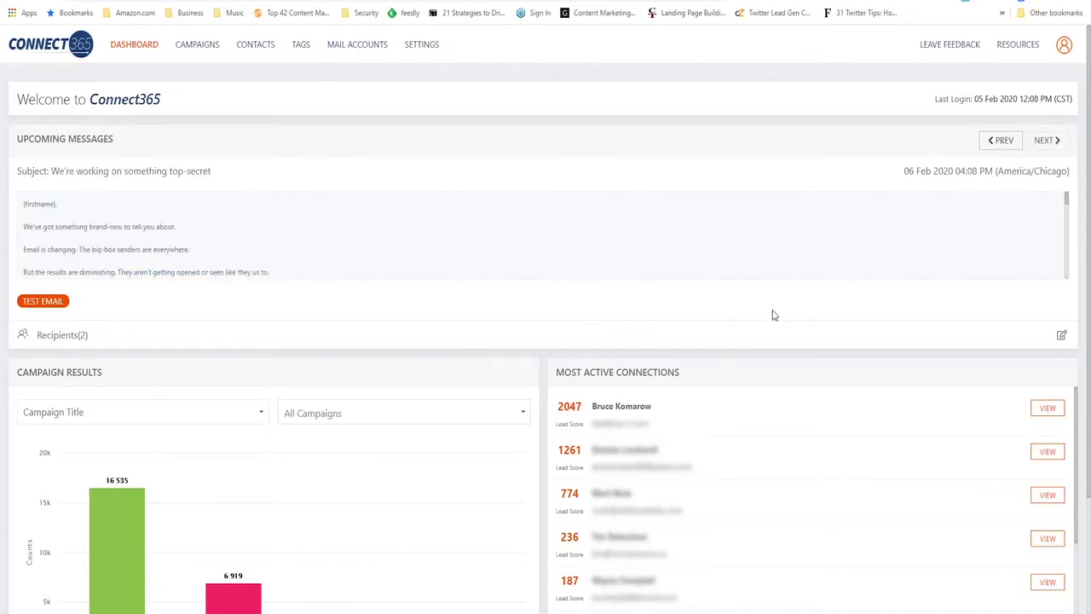
scroll(785, 317, "down", 2)
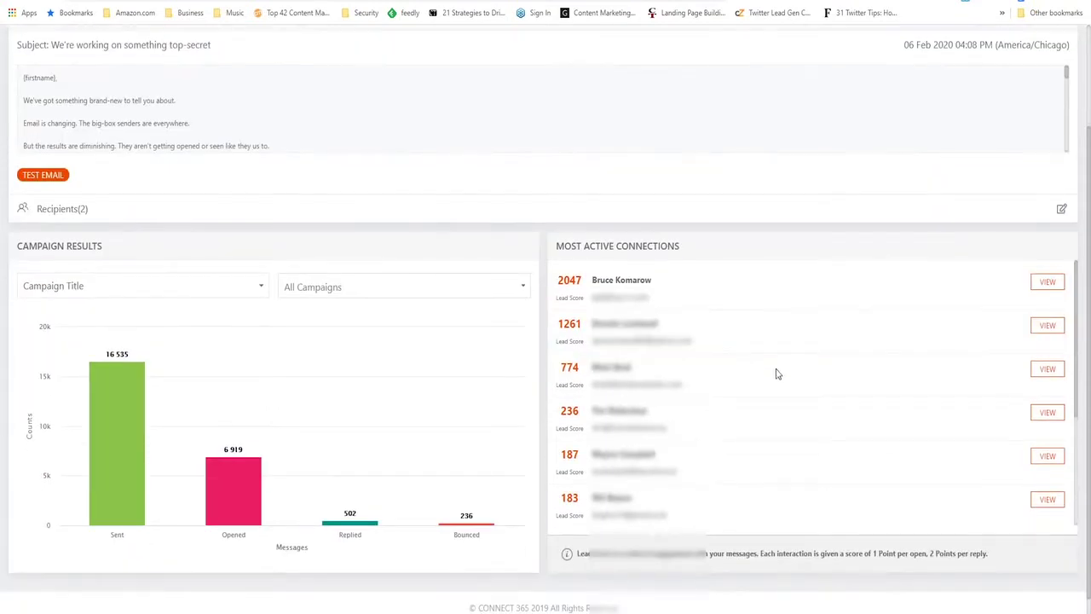
scroll(776, 372, "up", 2)
scroll(777, 371, "down", 2)
scroll(777, 372, "up", 2)
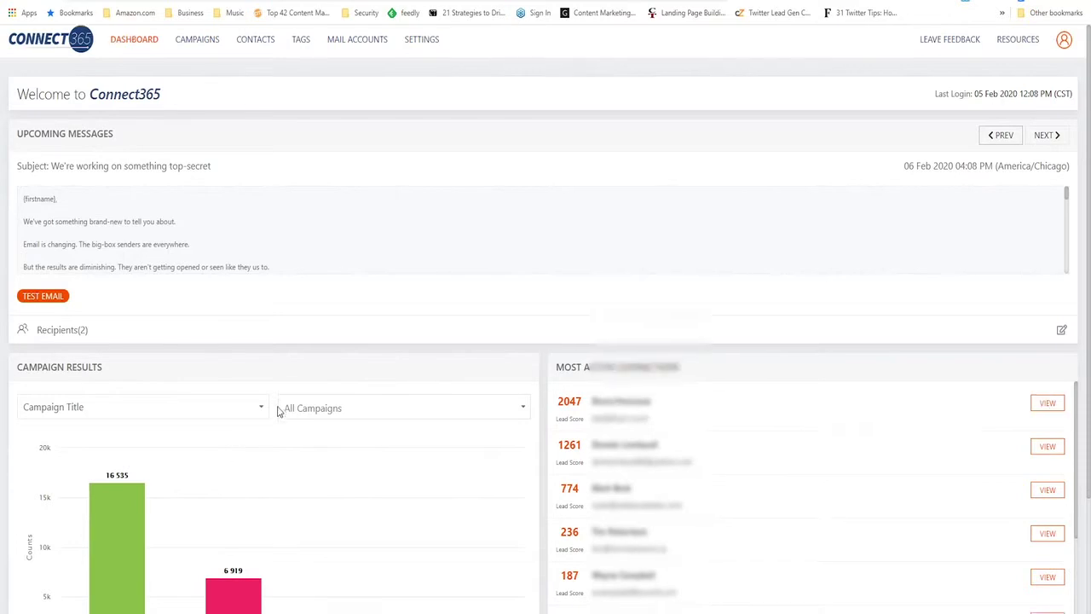
scroll(243, 445, "down", 3)
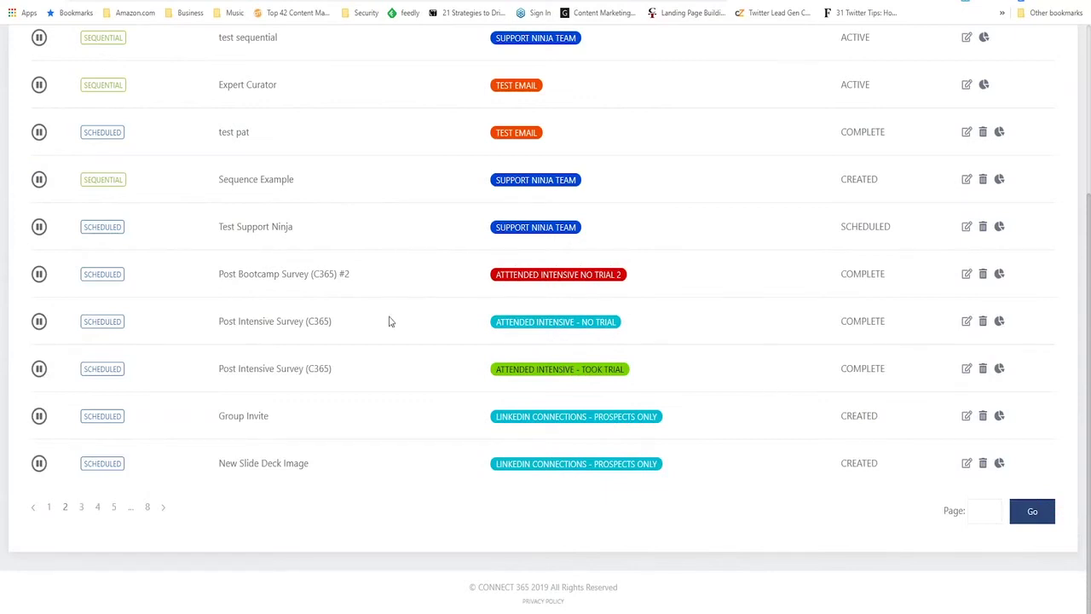
Open the report for the Post Bootcamp Survey (C365) #2 campaign and review its chart, message statistics and activity logs
scroll(378, 365, "up", 3)
scroll(469, 438, "down", 3)
left_click(999, 275)
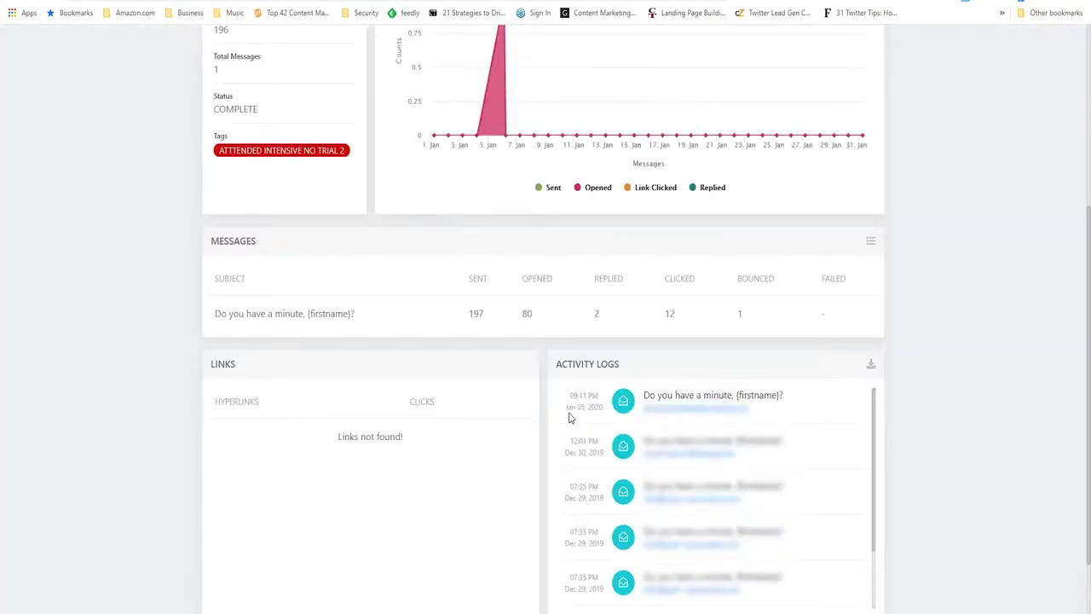
scroll(943, 418, "down", 1)
scroll(943, 418, "down", 1)
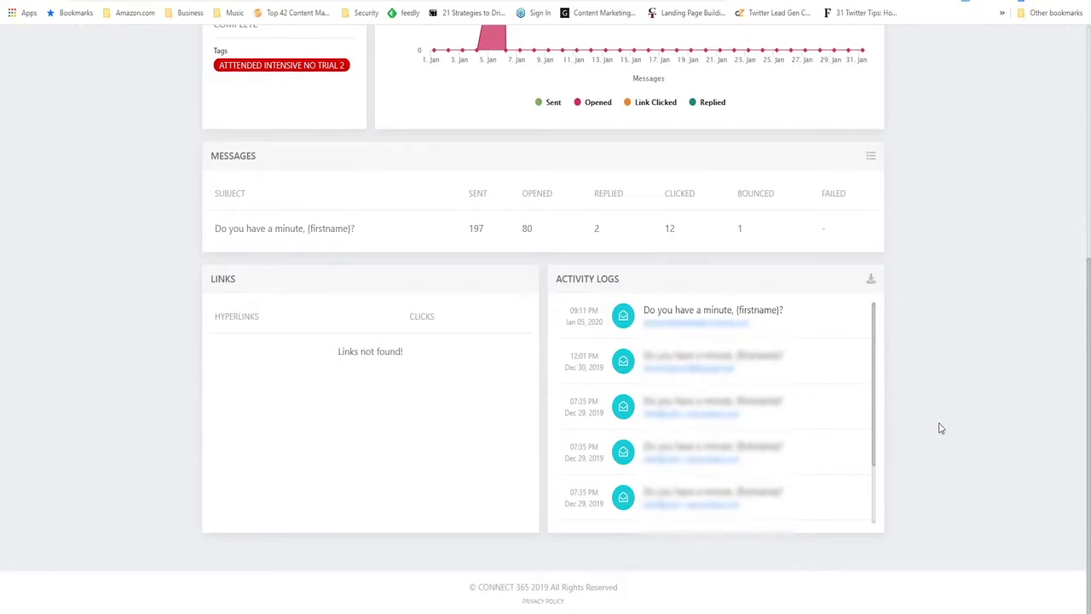
scroll(940, 426, "up", 1)
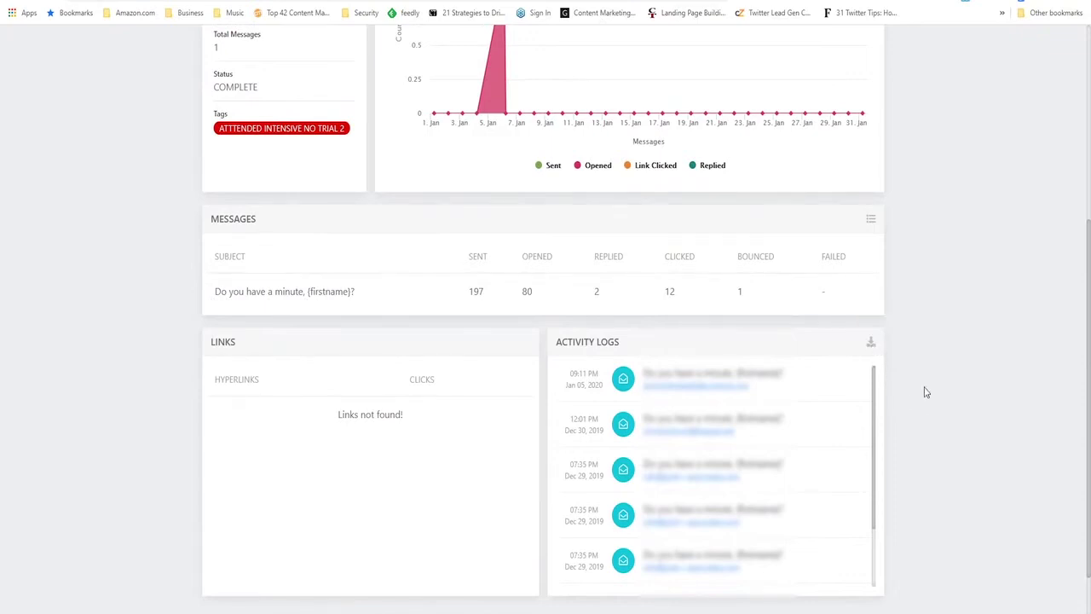
scroll(928, 391, "up", 4)
scroll(929, 390, "down", 3)
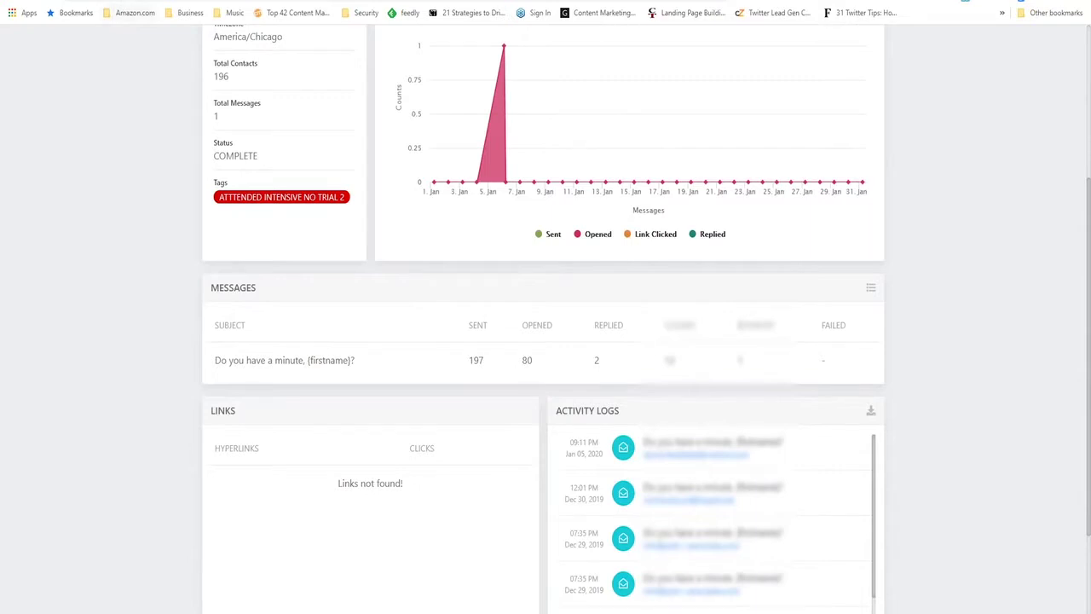
Open the tag list and examine the contacts and campaigns for the ATTTENDED INTENSIVE NO TRIAL 2 tag
left_click(116, 1)
left_click(303, 47)
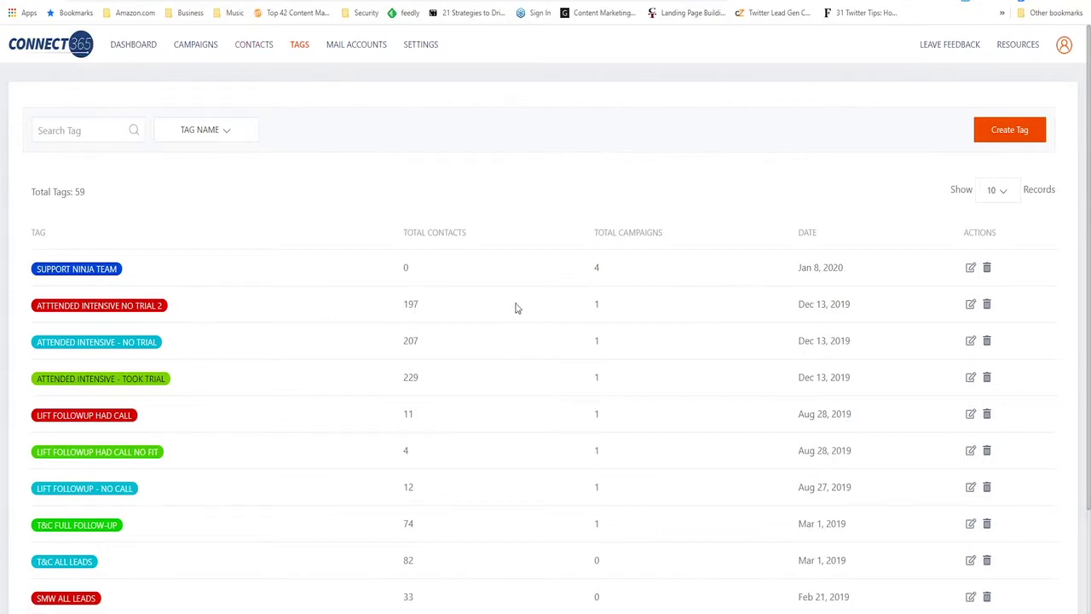
scroll(388, 198, "down", 1)
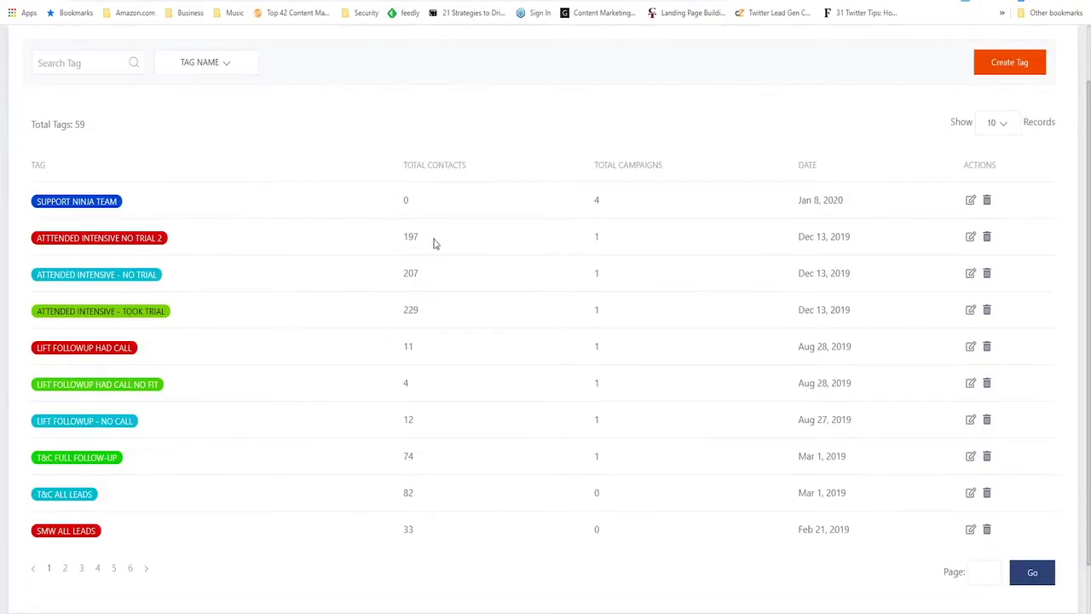
double_click(391, 240)
left_click(126, 244)
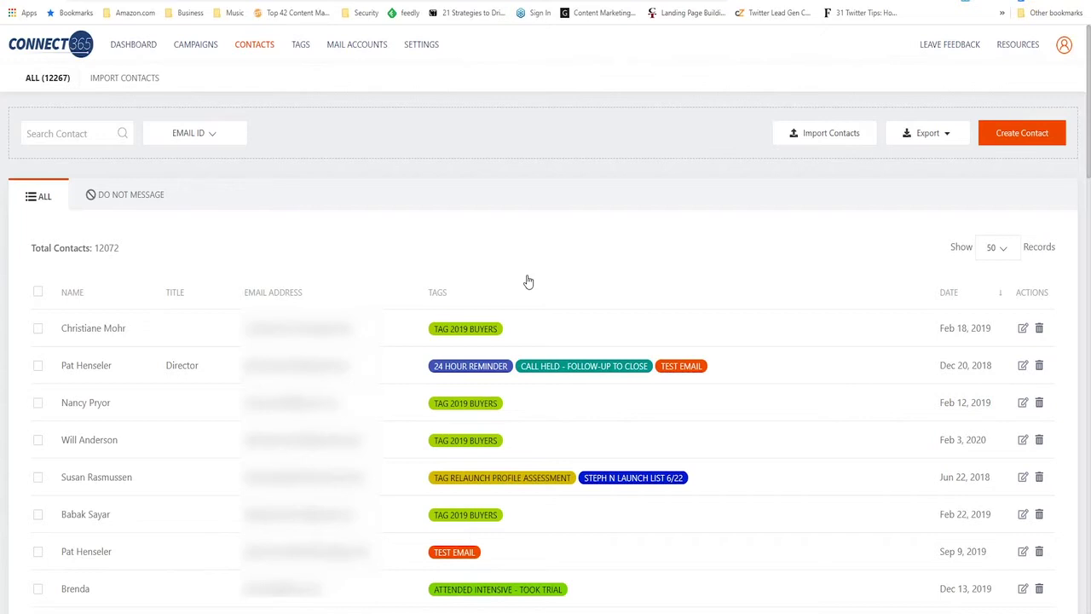
Review the first contact's details in its edit form, and return to the contact list to open the contact import page
left_click(1022, 331)
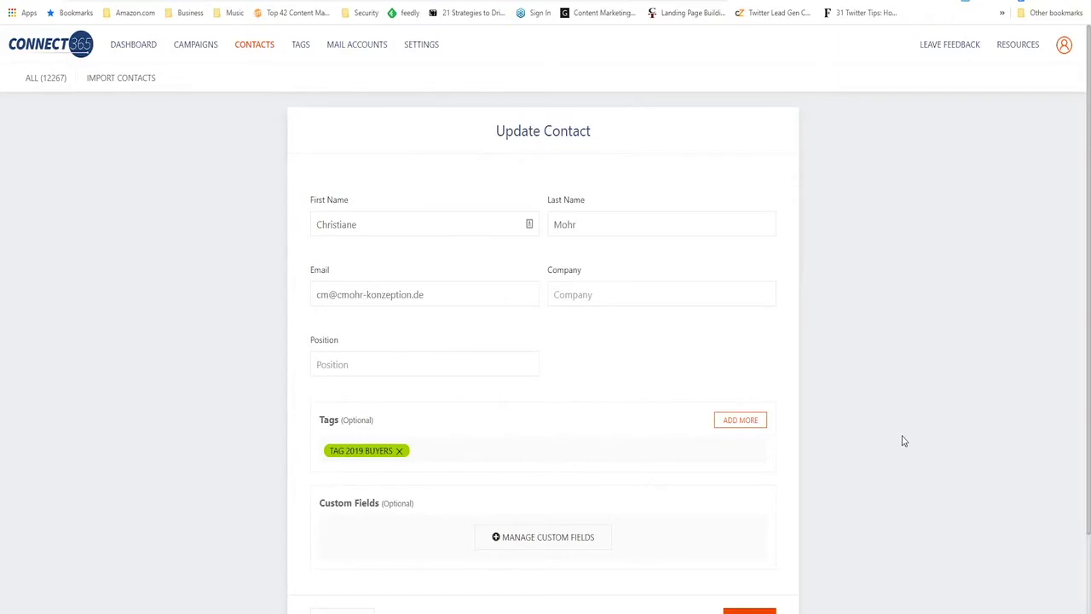
scroll(902, 442, "down", 2)
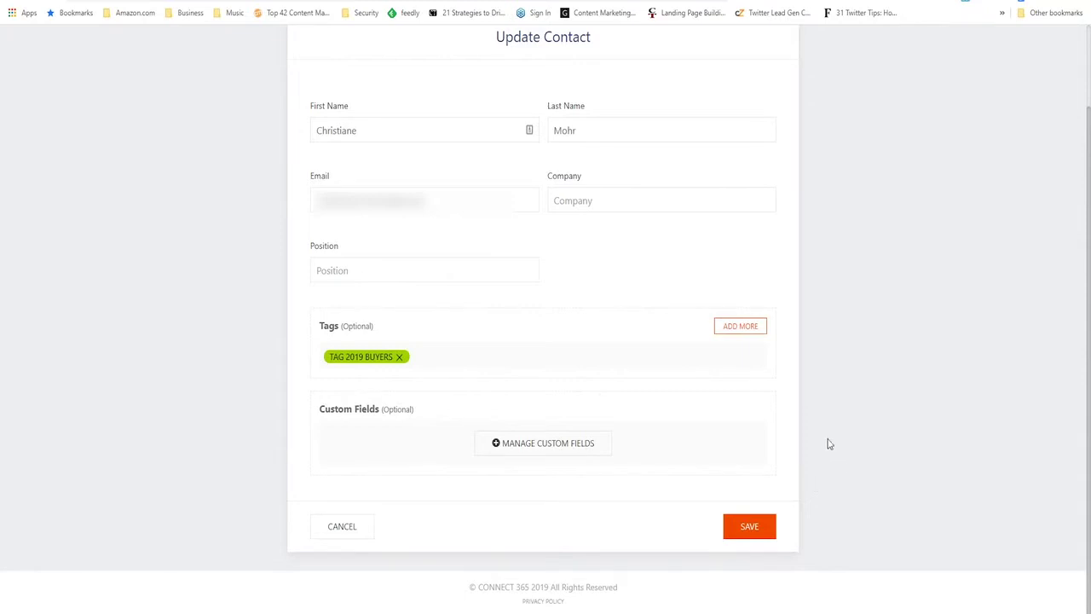
scroll(873, 426, "up", 2)
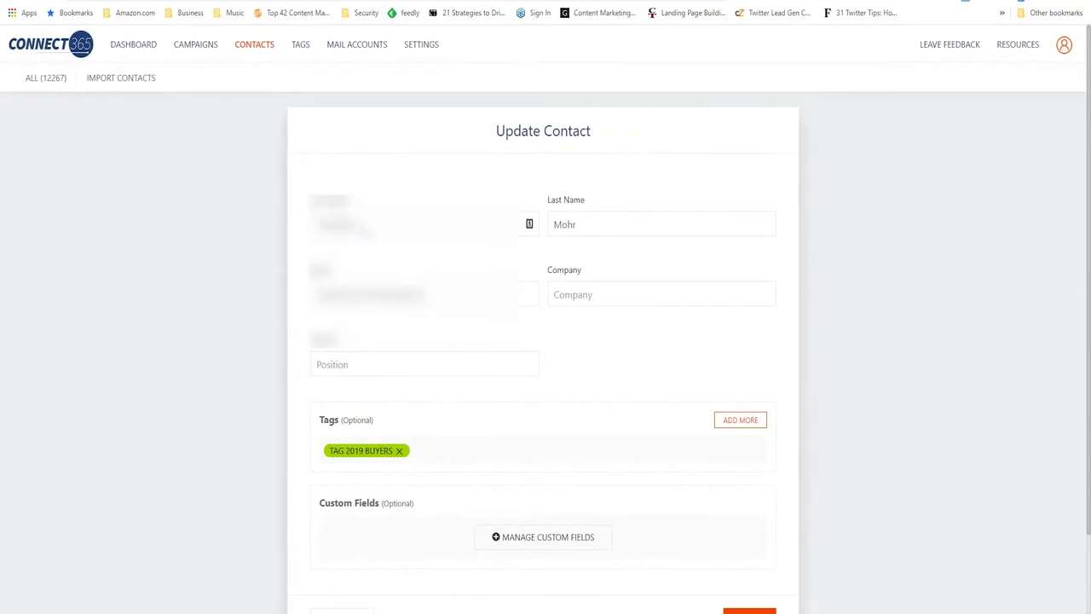
left_click(261, 48)
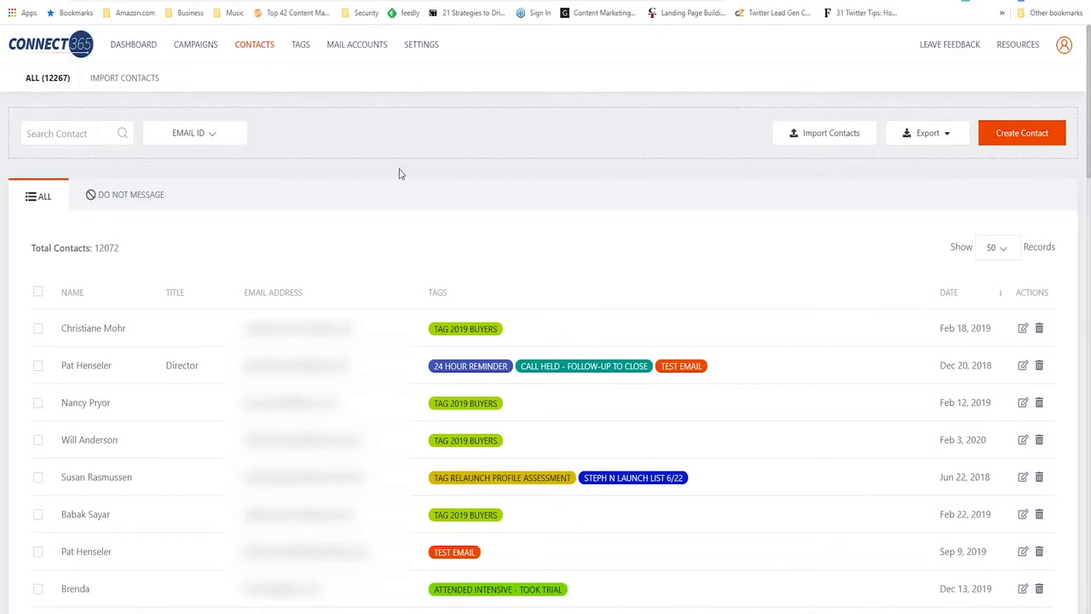
left_click(119, 89)
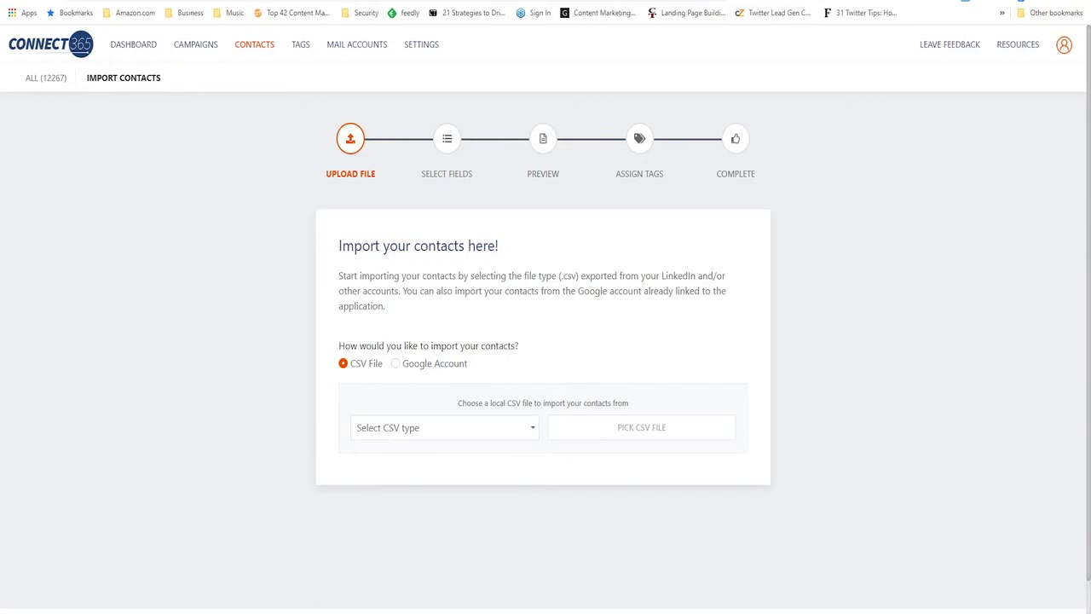
Start a campaign from a template and preview the Expert Curator template's first message, "Curious about {company}'s experience"
left_click(198, 52)
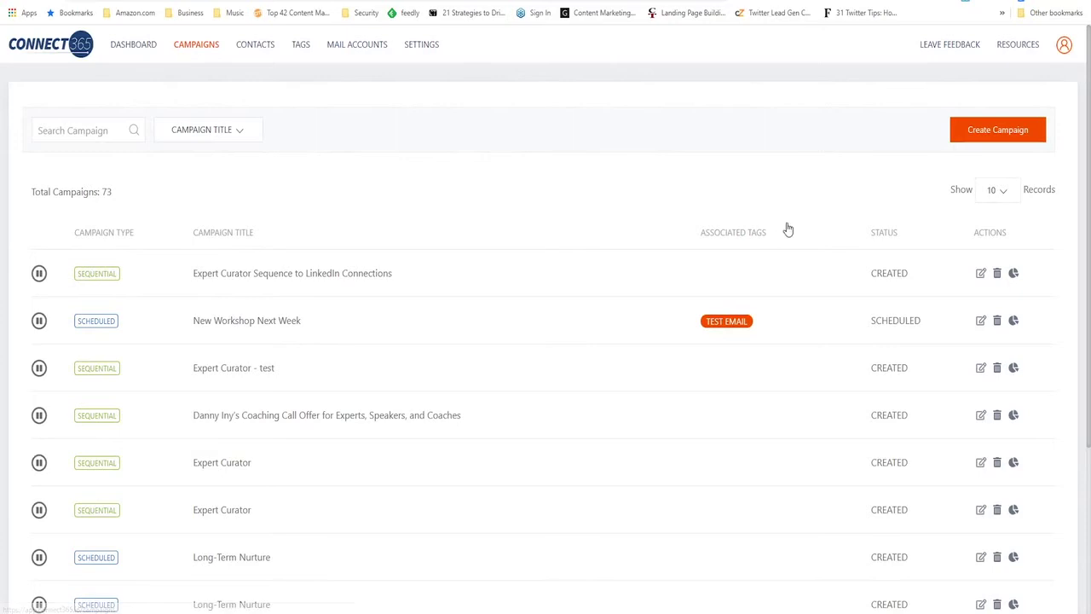
left_click(981, 134)
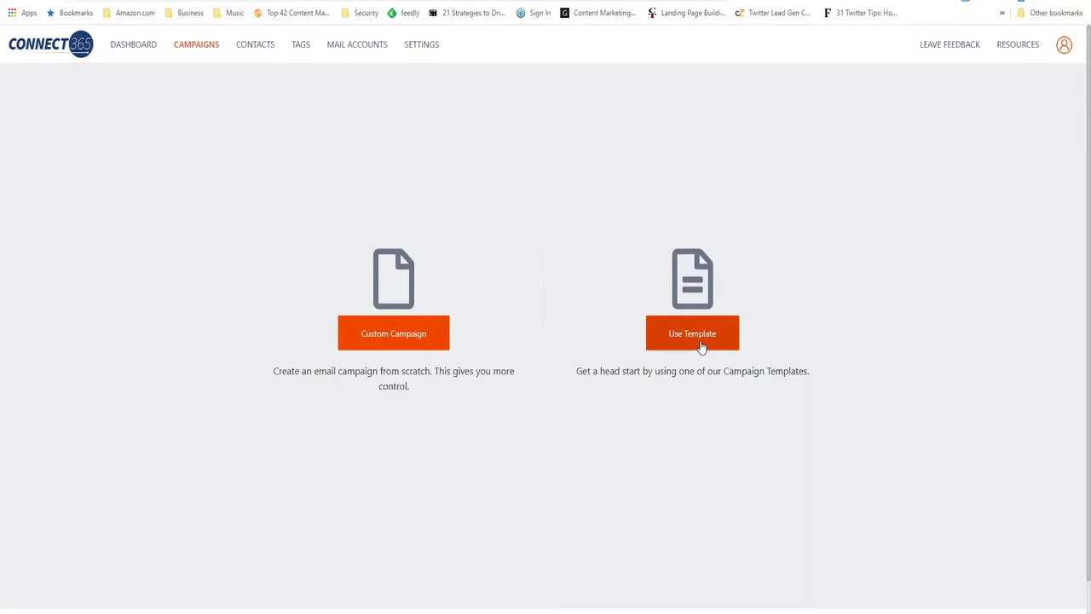
left_click(700, 345)
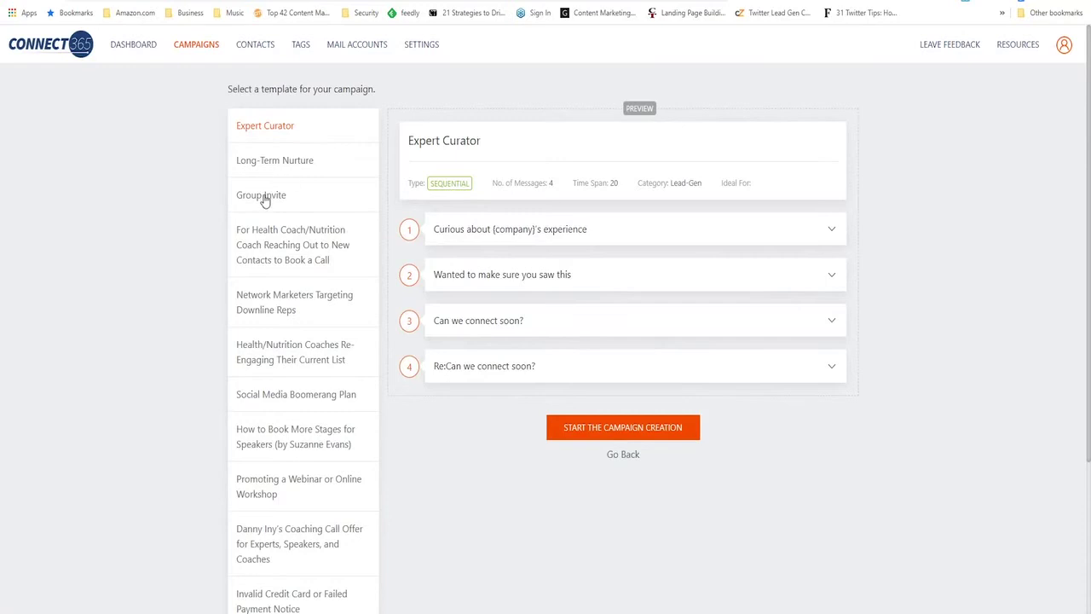
scroll(286, 375, "down", 2)
scroll(290, 398, "up", 2)
left_click(794, 243)
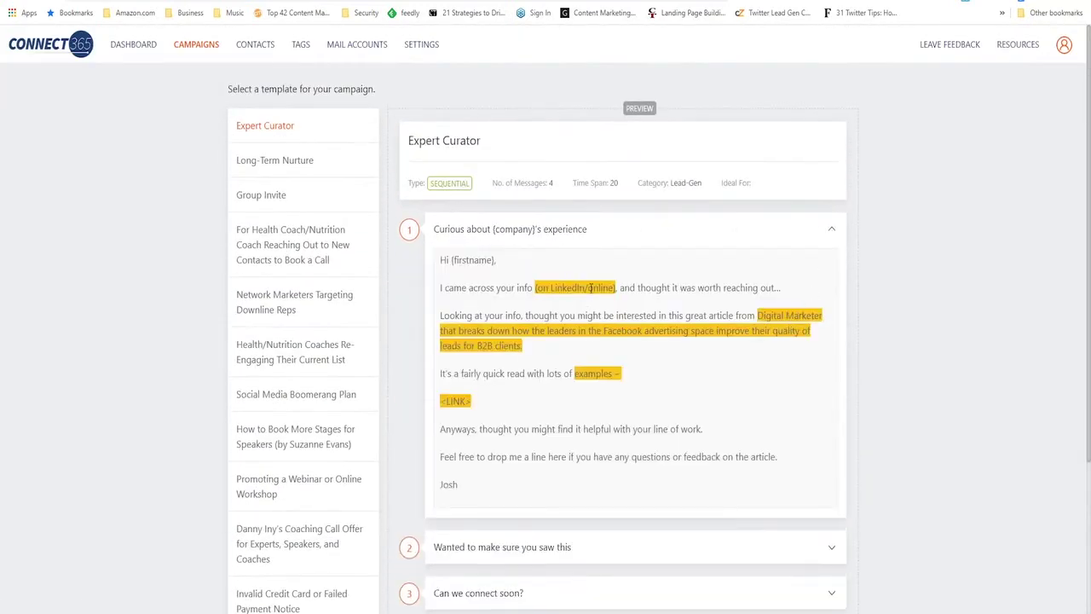
left_click(833, 229)
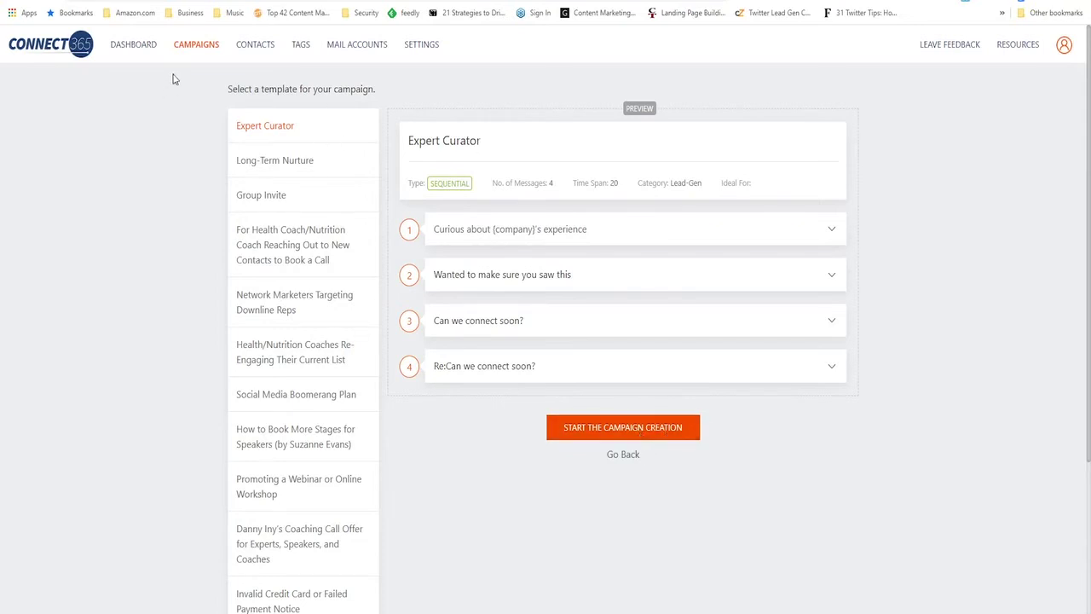
Return to the campaign list, start a new custom campaign and select the sending email account
left_click(197, 48)
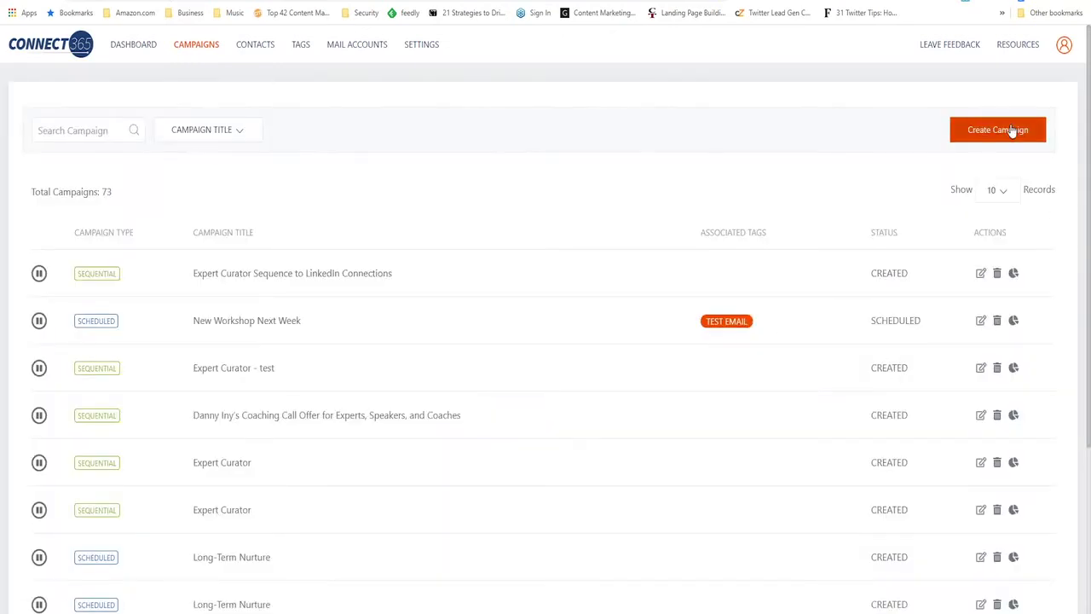
left_click(1012, 130)
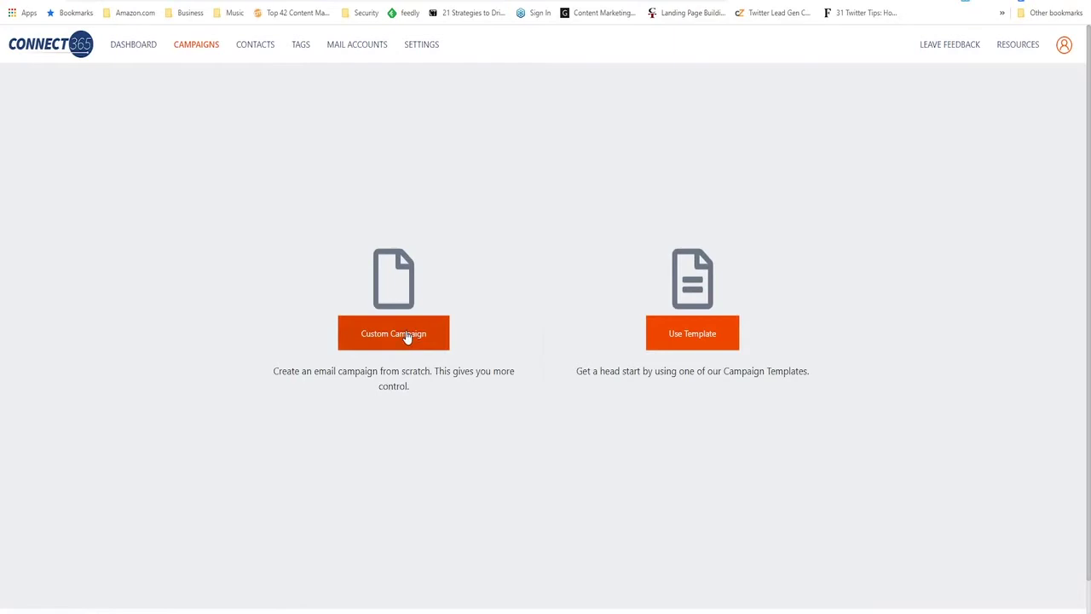
left_click(404, 333)
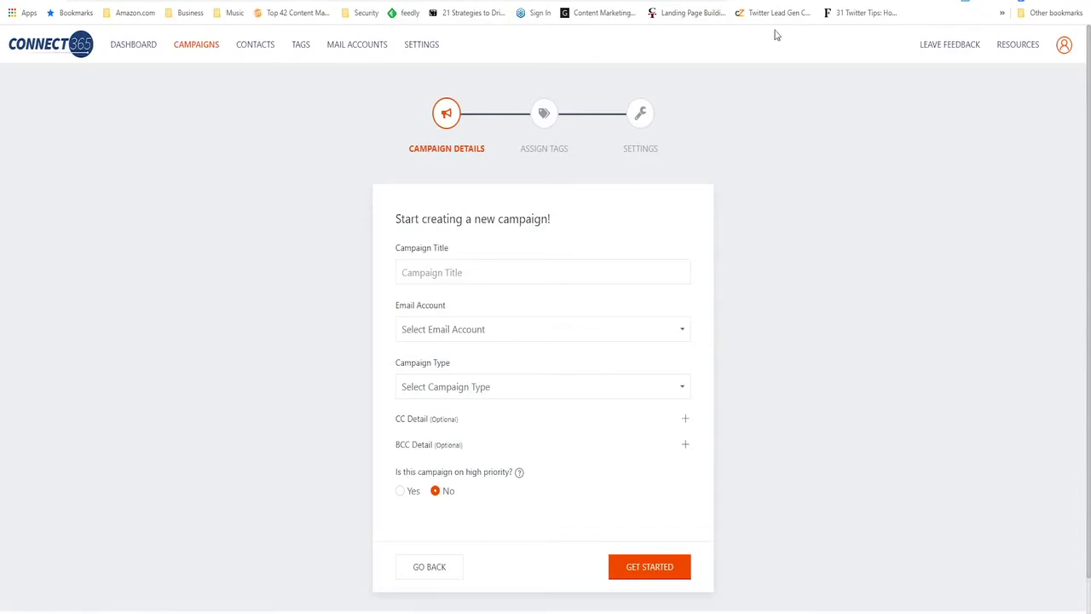
left_click(665, 337)
left_click(482, 376)
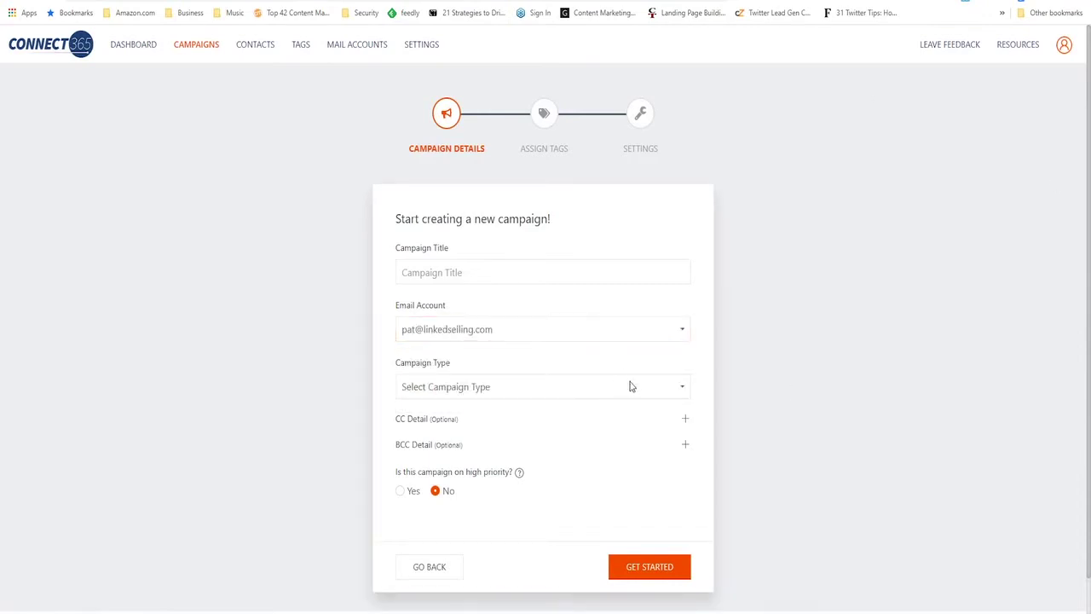
Set the new campaign to high priority and look through the campaign type options
scroll(770, 399, "down", 1)
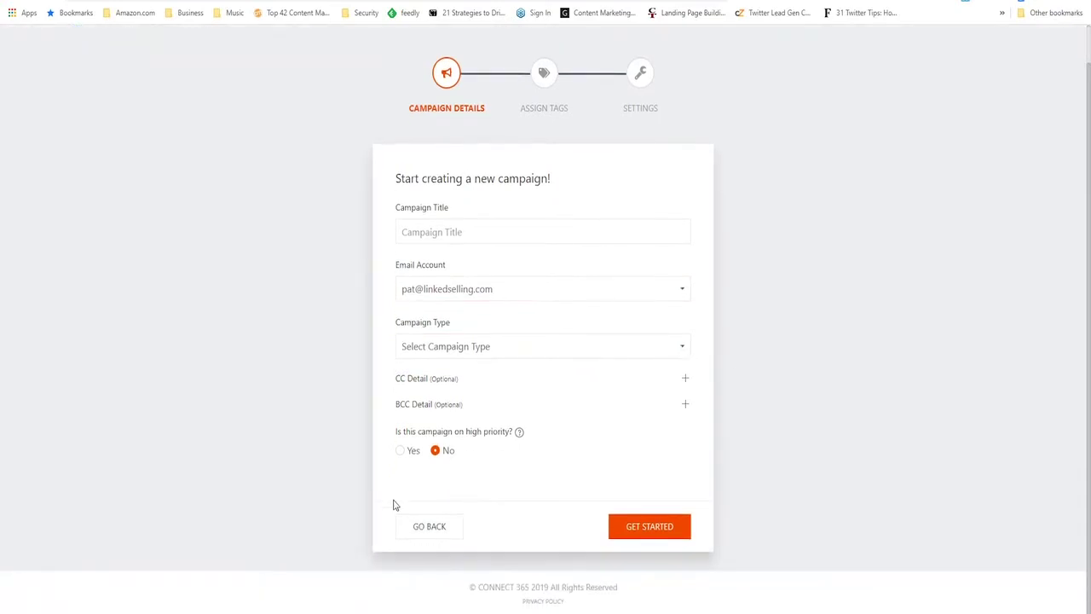
left_click(399, 451)
left_click(672, 346)
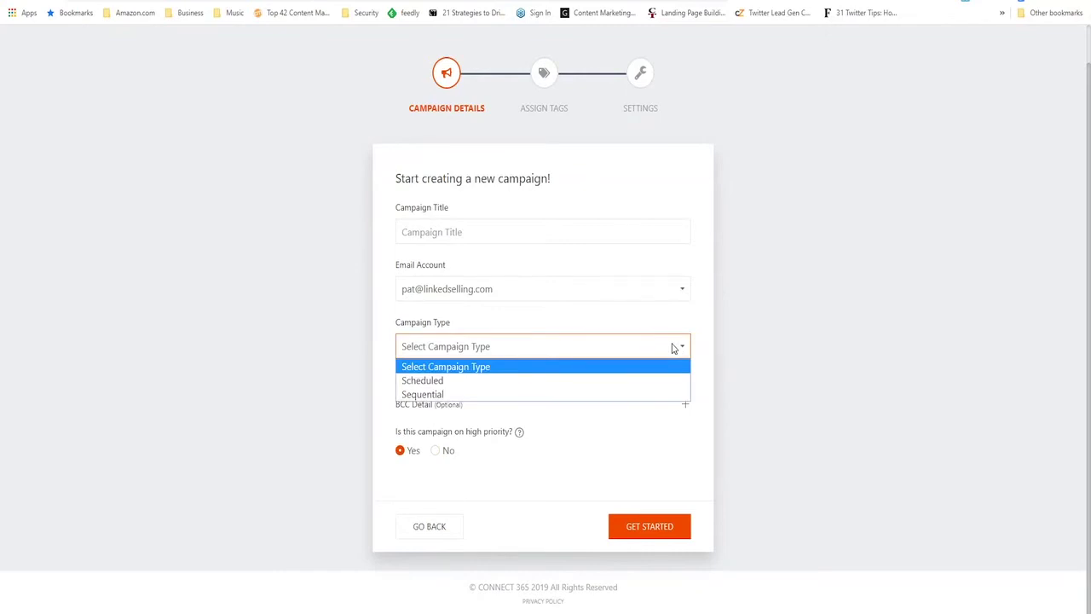
left_click(929, 420)
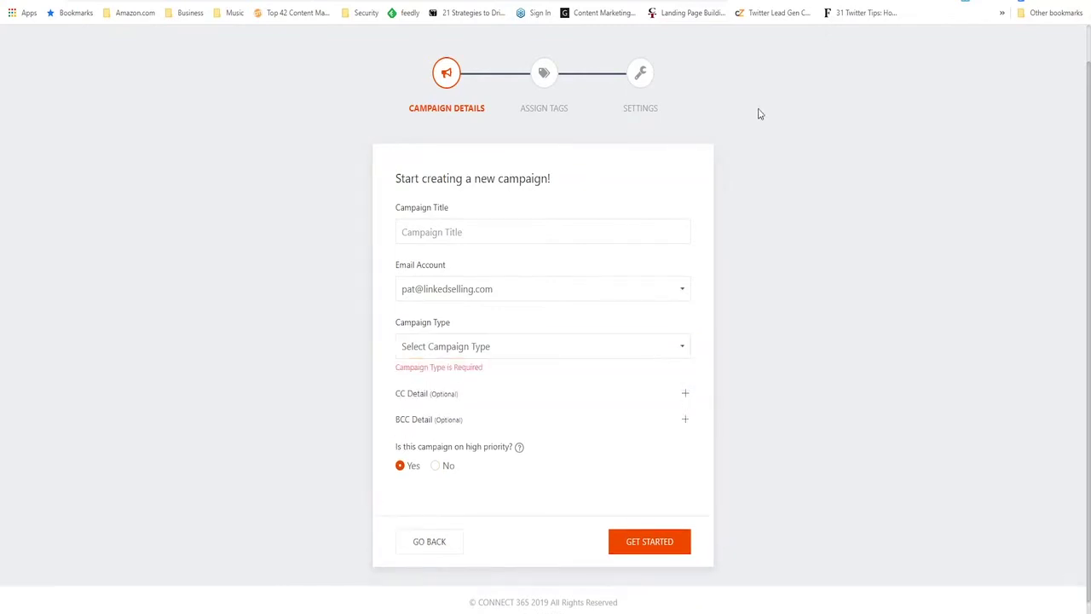
left_click(687, 348)
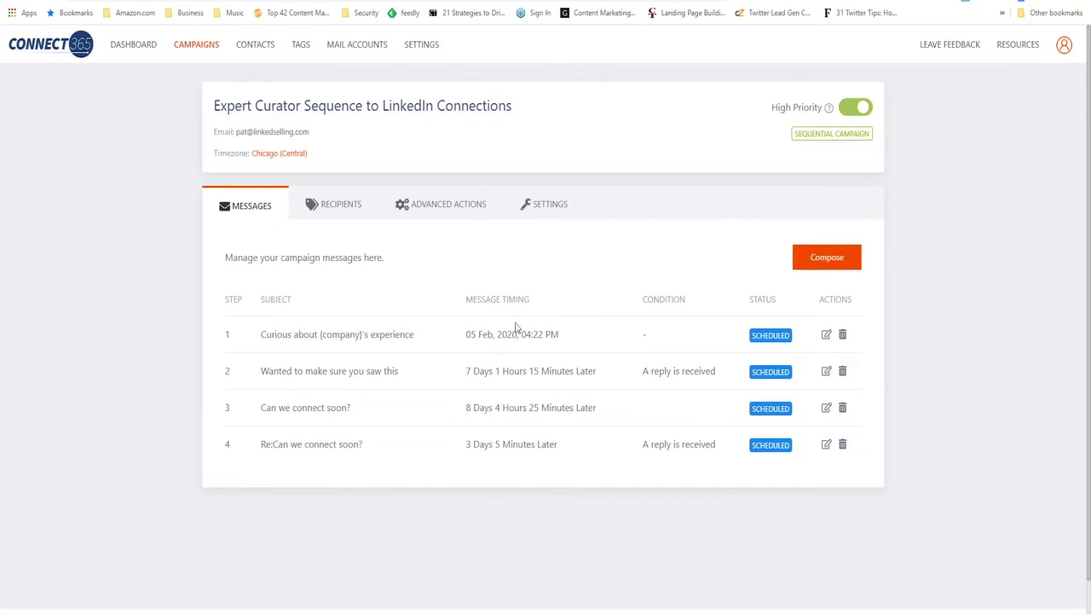
Check the first message's scheduled timing, and review the delay, body and send-unless condition options of the third message, "Can we connect soon?"
left_click_drag(565, 337, 467, 338)
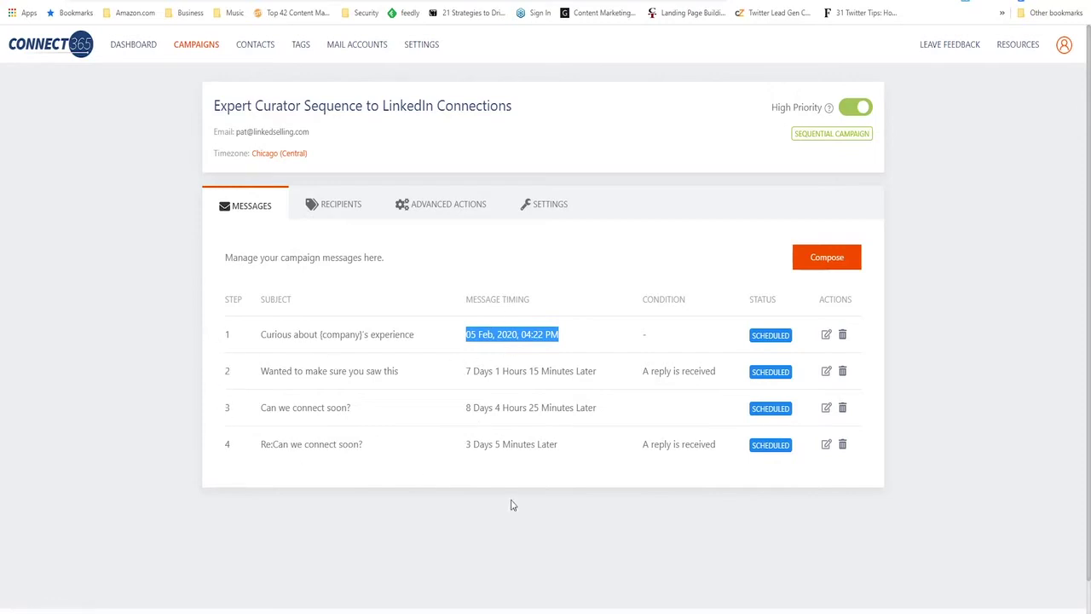
left_click(639, 521)
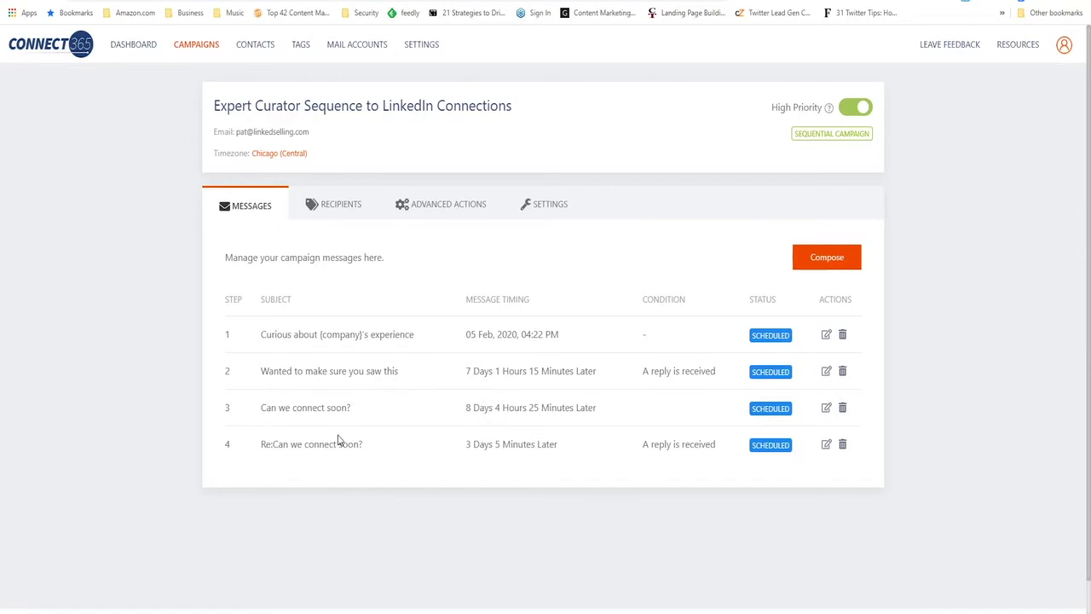
left_click(826, 408)
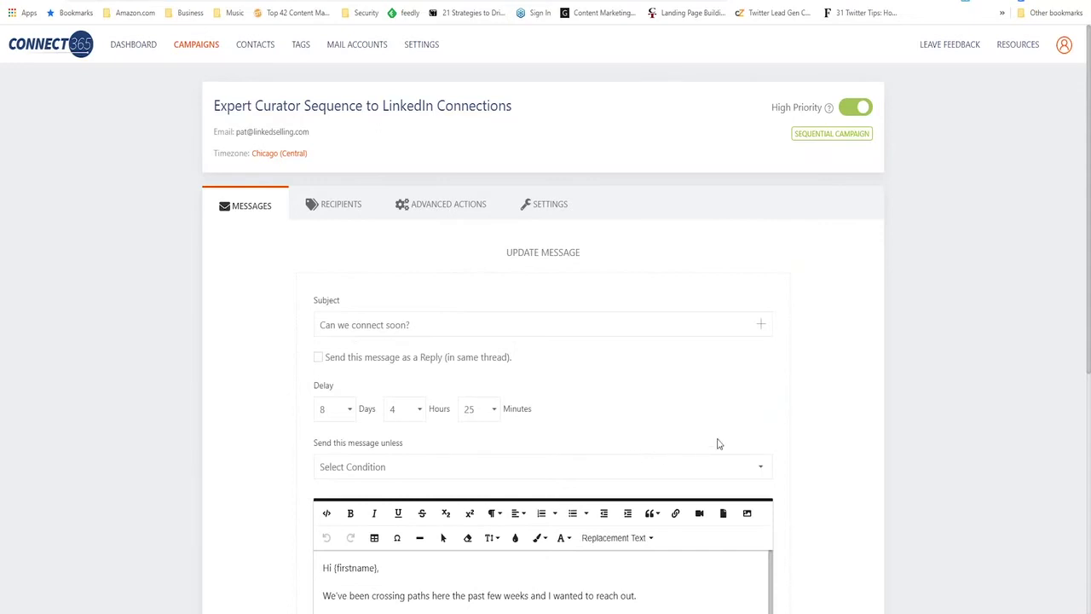
scroll(750, 429, "down", 2)
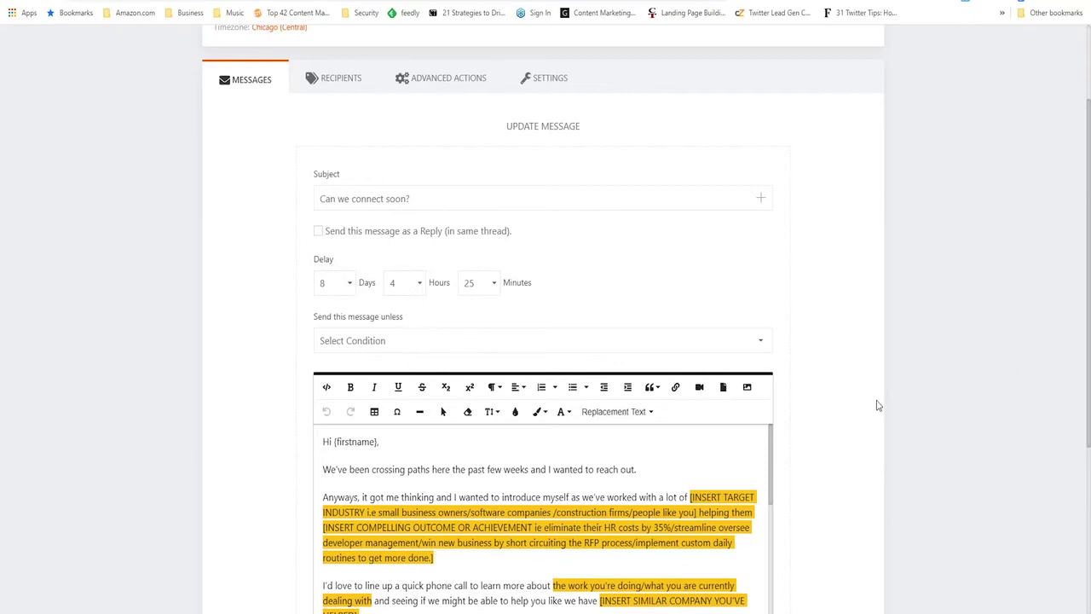
scroll(882, 400, "down", 1)
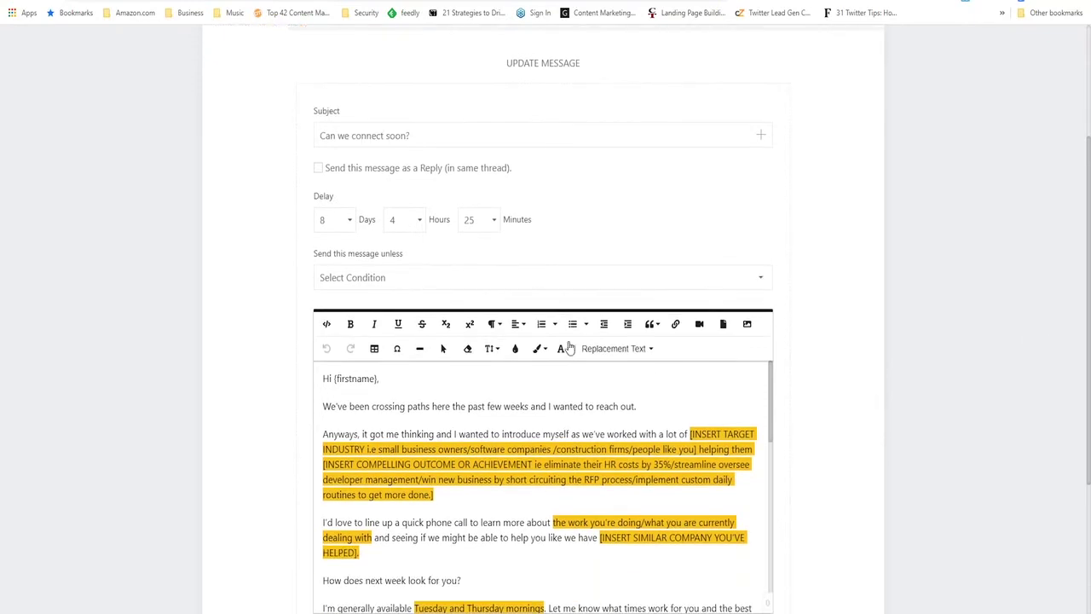
left_click(646, 286)
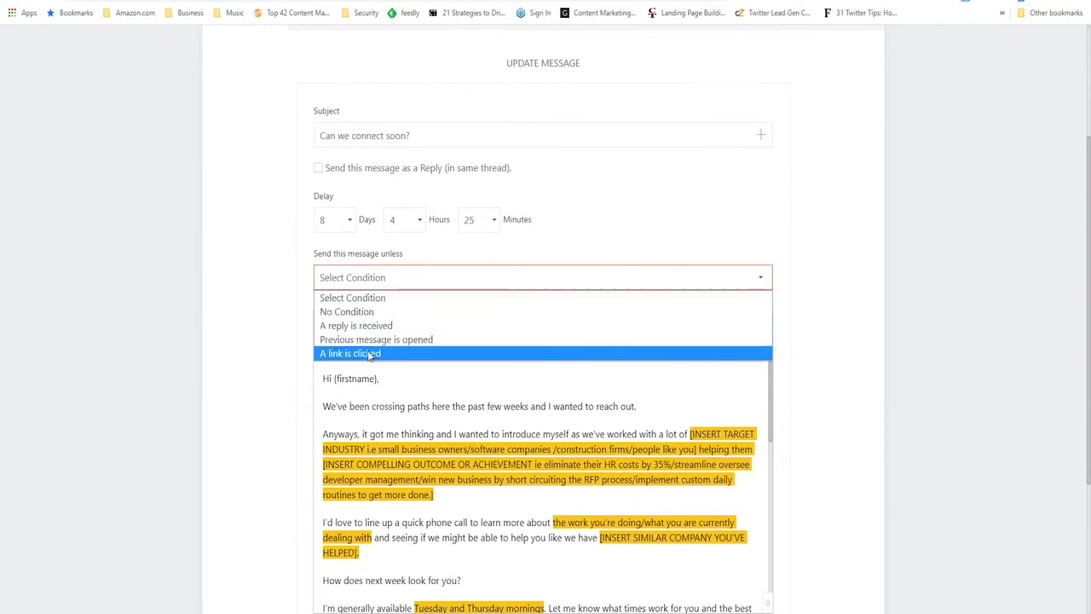
left_click(892, 326)
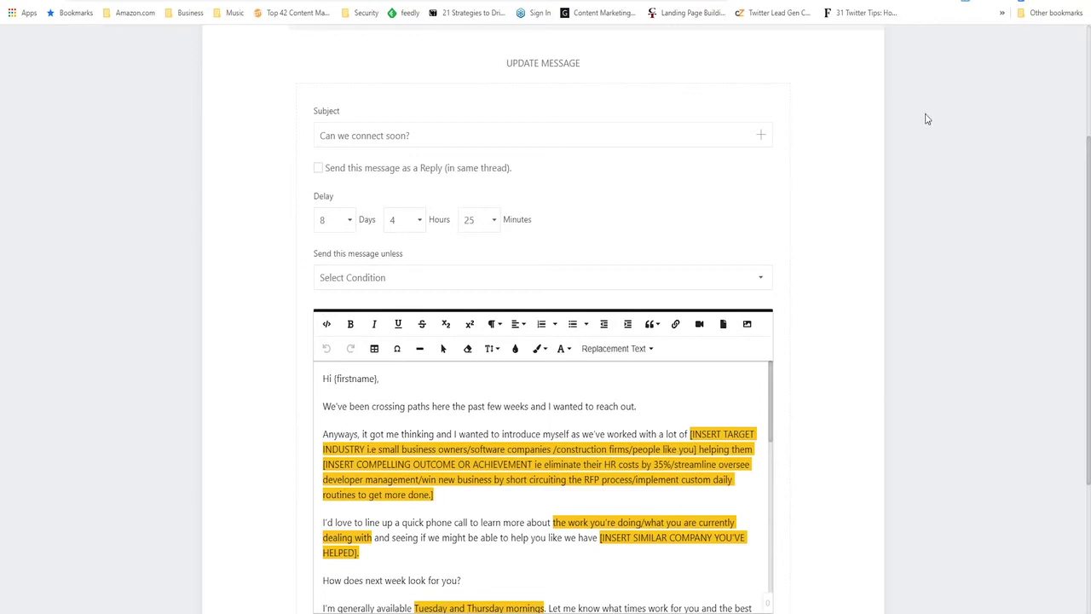
scroll(886, 256, "up", 3)
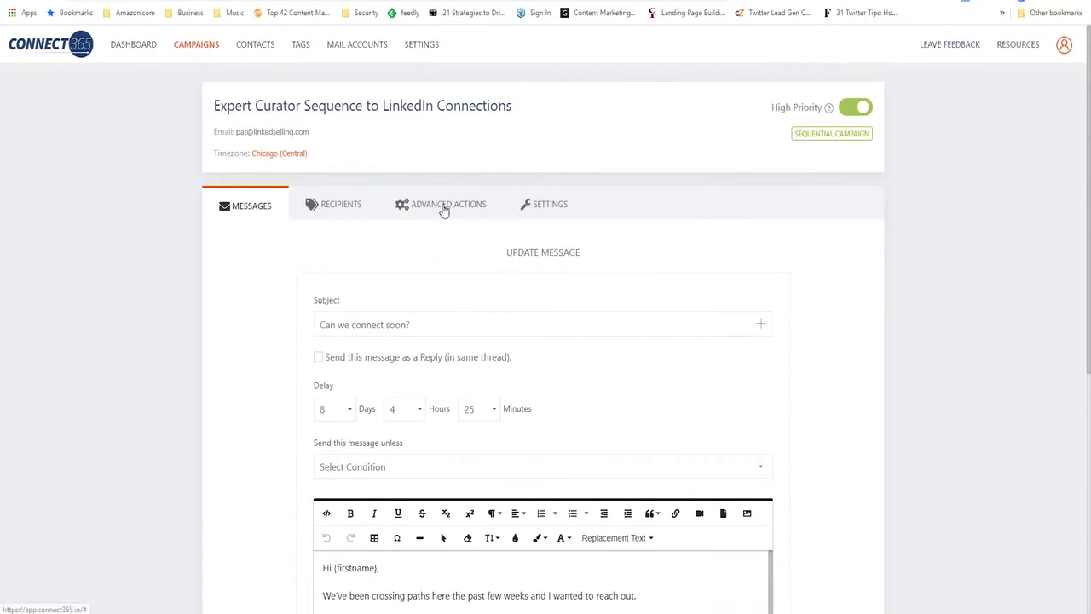
Start an advanced action triggered when an email is sent for "Curious about {company}'s experience", and look through the available actions
left_click(443, 211)
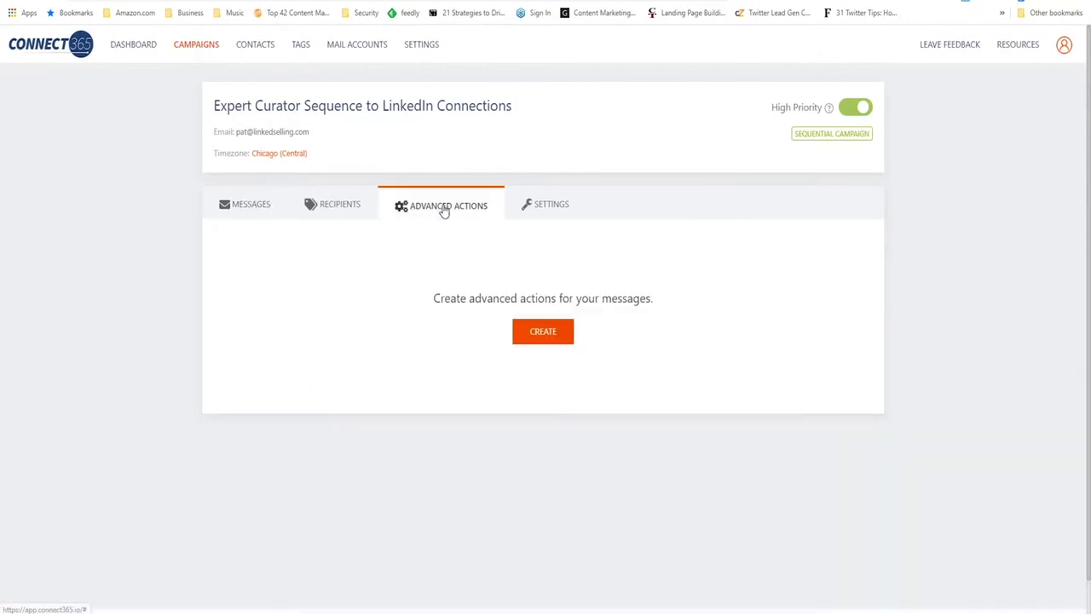
left_click(546, 341)
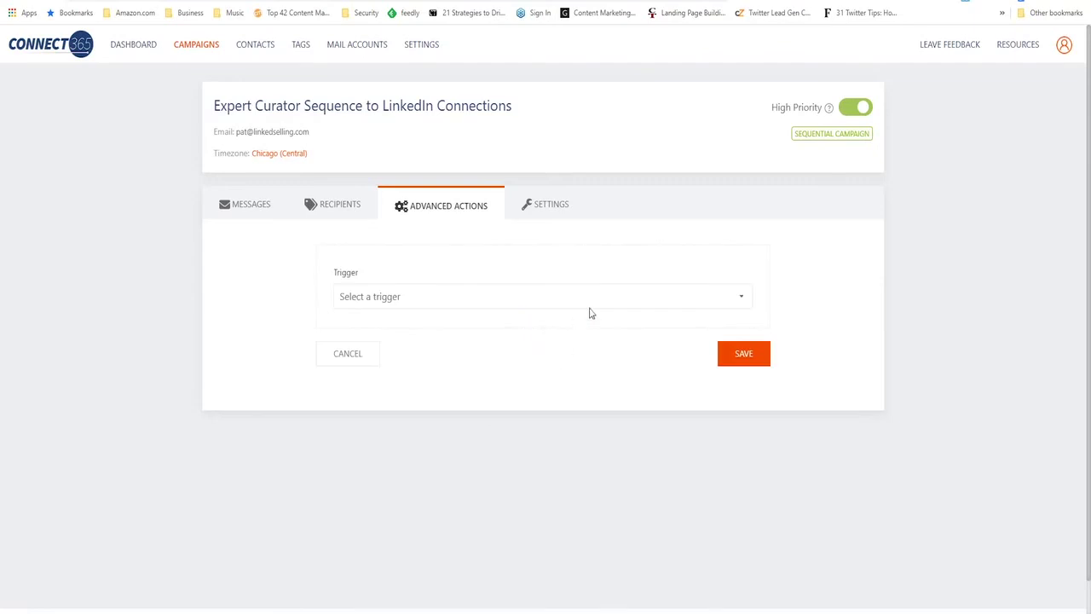
left_click(608, 304)
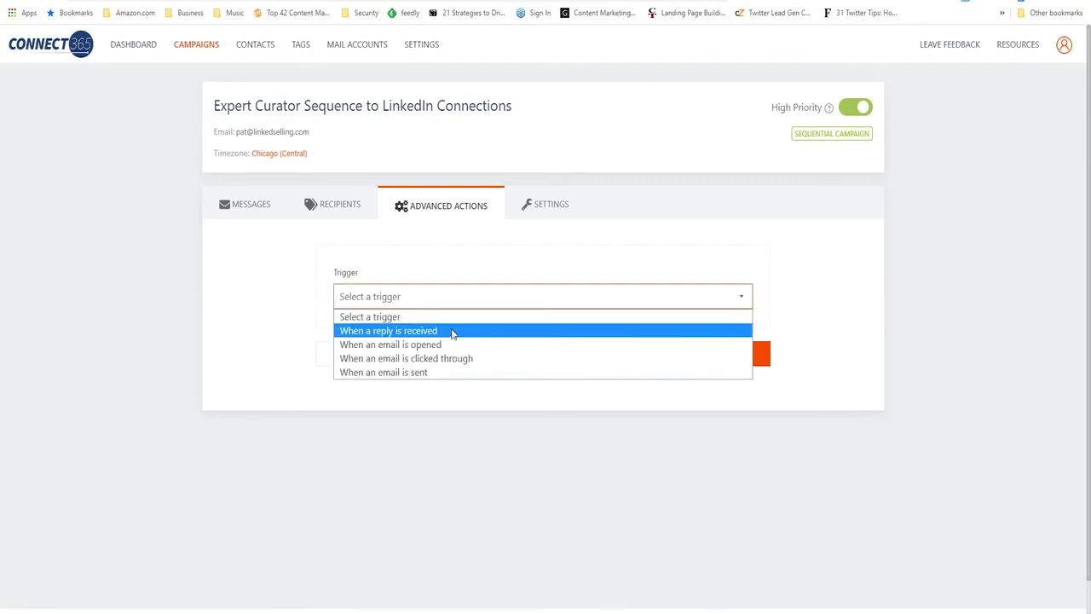
left_click(431, 373)
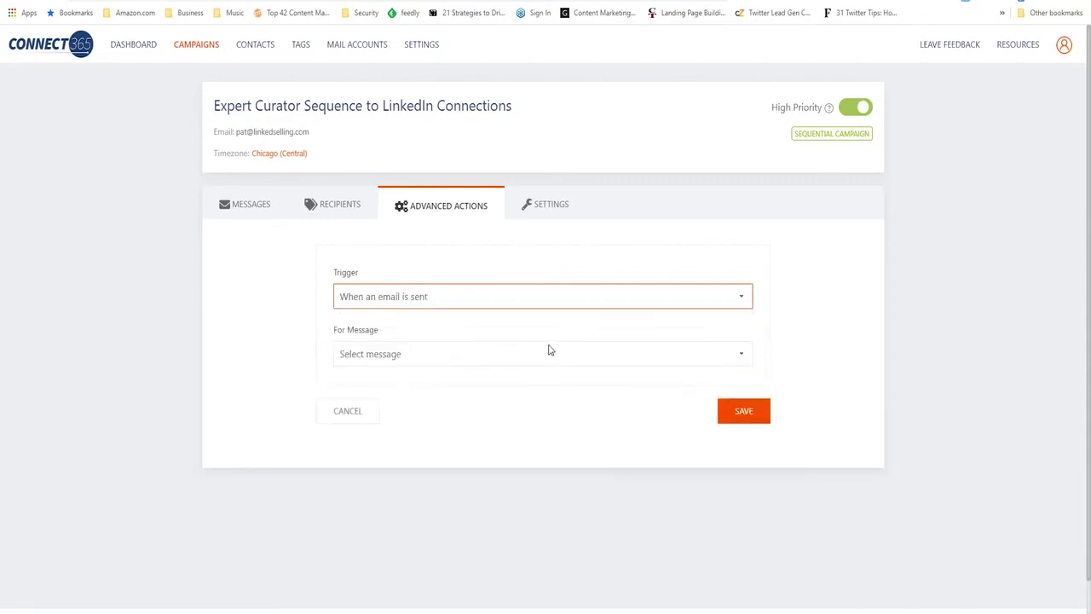
left_click(506, 357)
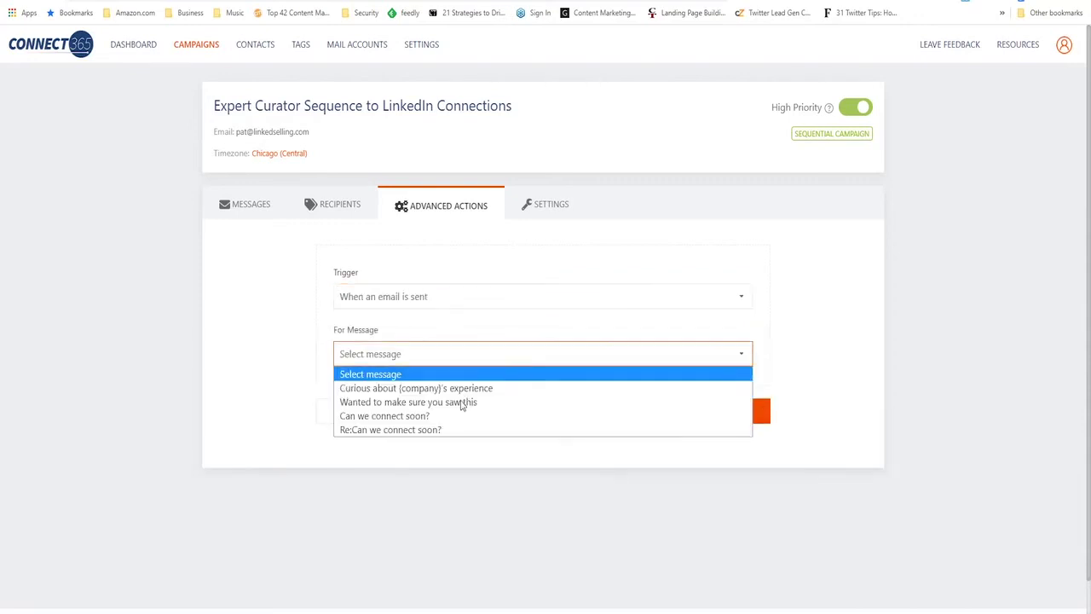
left_click(464, 392)
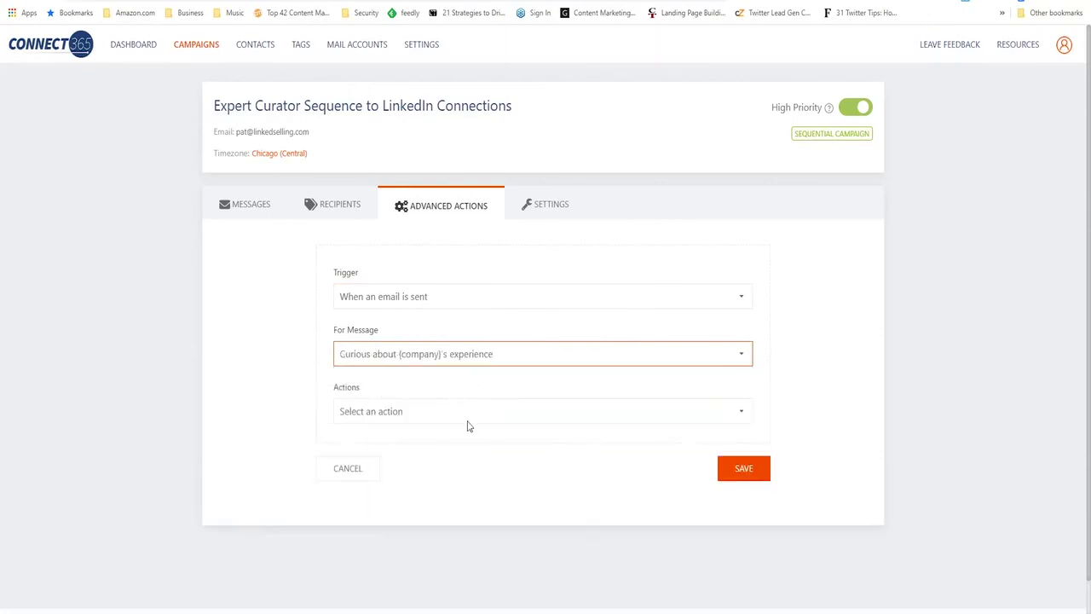
left_click(515, 416)
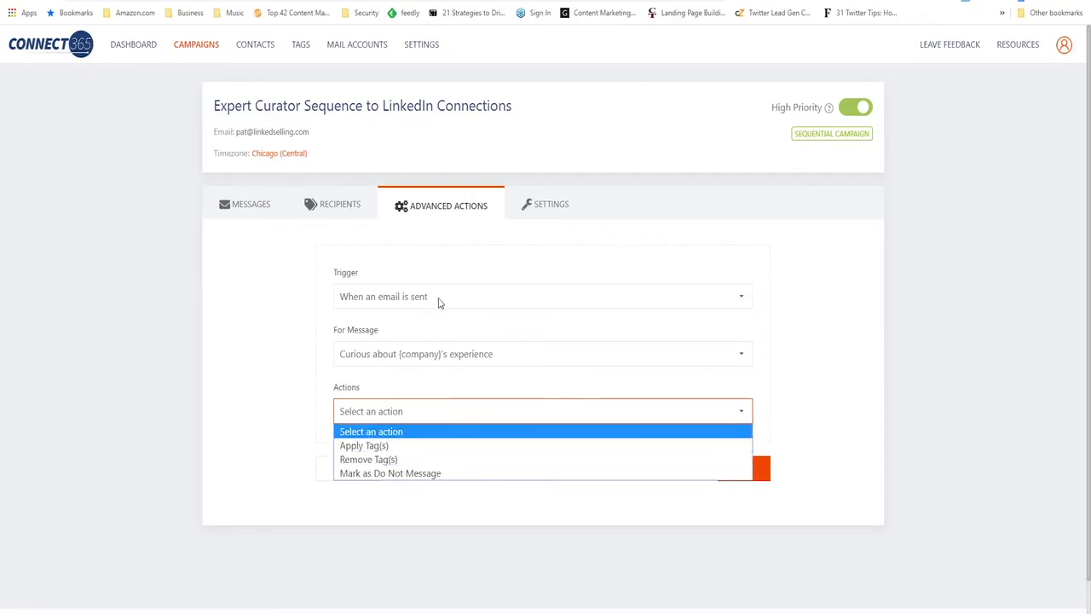
Change the advanced action's trigger to "When a reply is received" and look through its action options
left_click(465, 307)
left_click(466, 306)
left_click(426, 329)
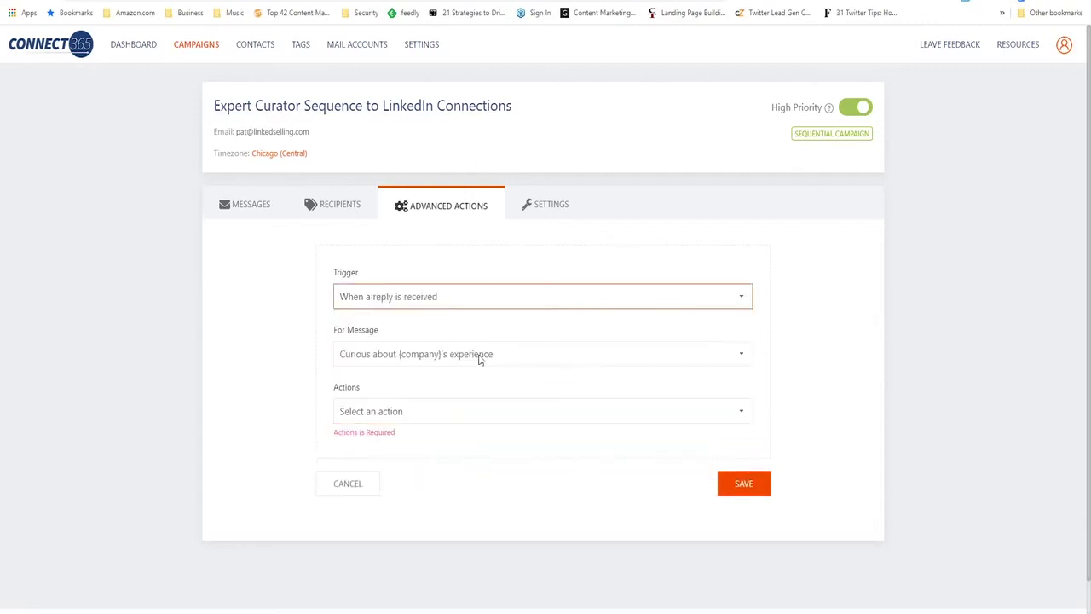
left_click(443, 413)
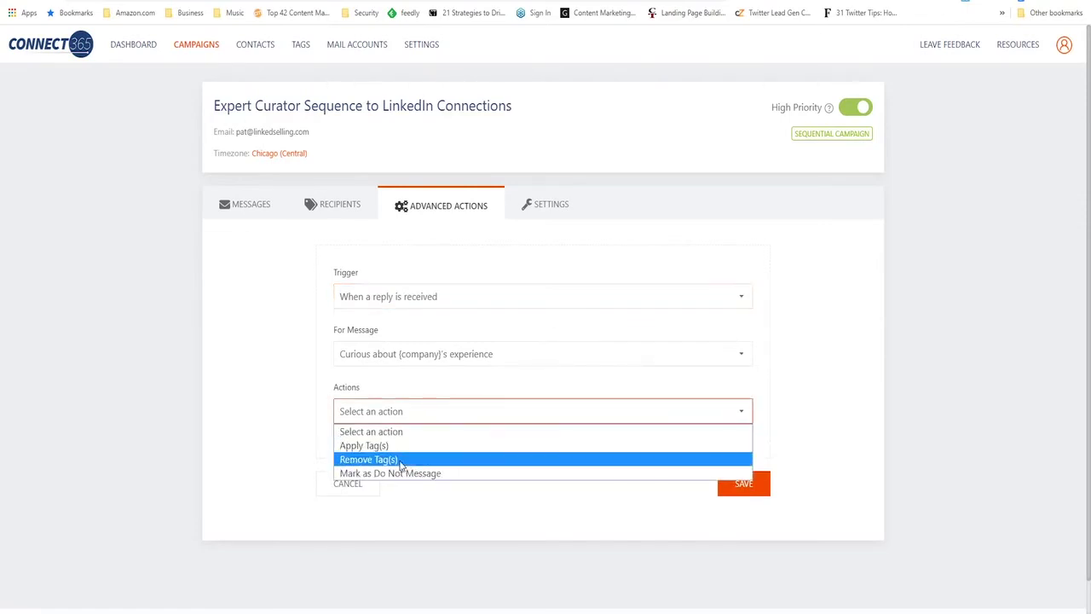
left_click(841, 446)
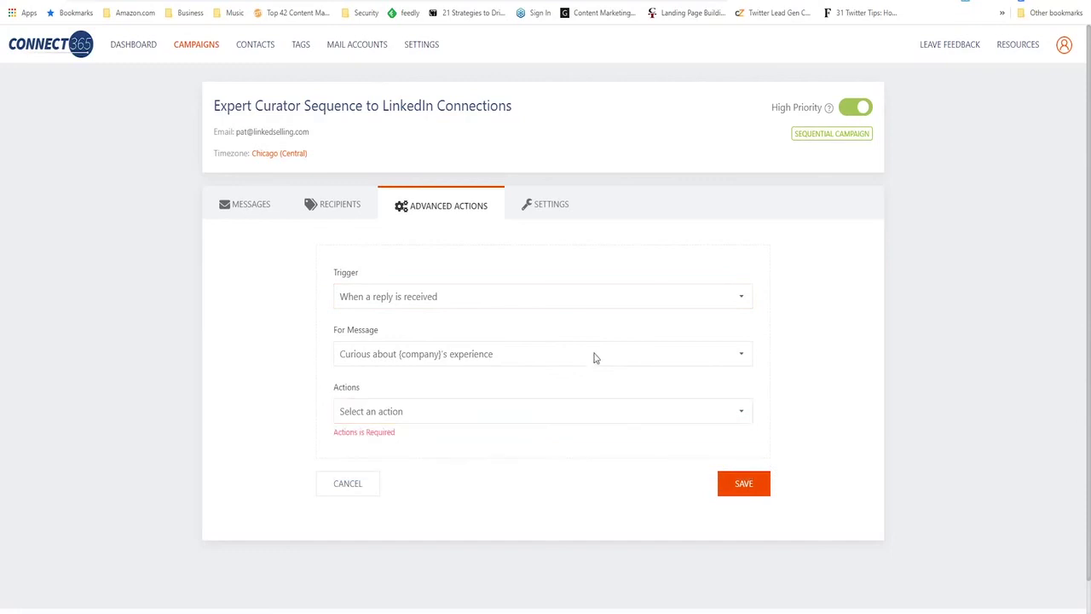
Set the advanced action to apply tags when the email "Re:Can we connect soon?" is sent
left_click(655, 298)
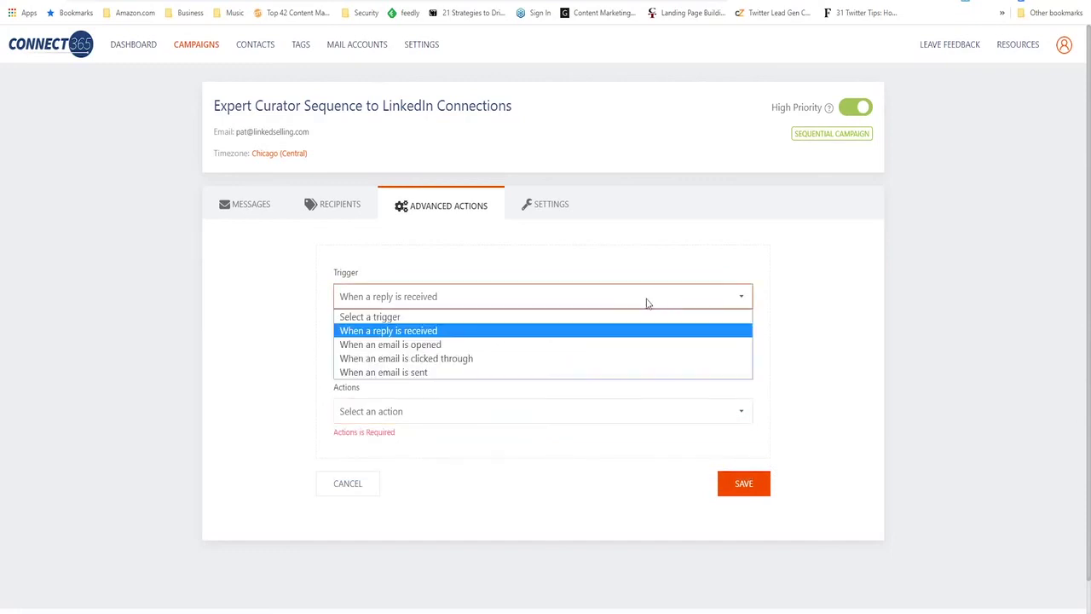
left_click(421, 375)
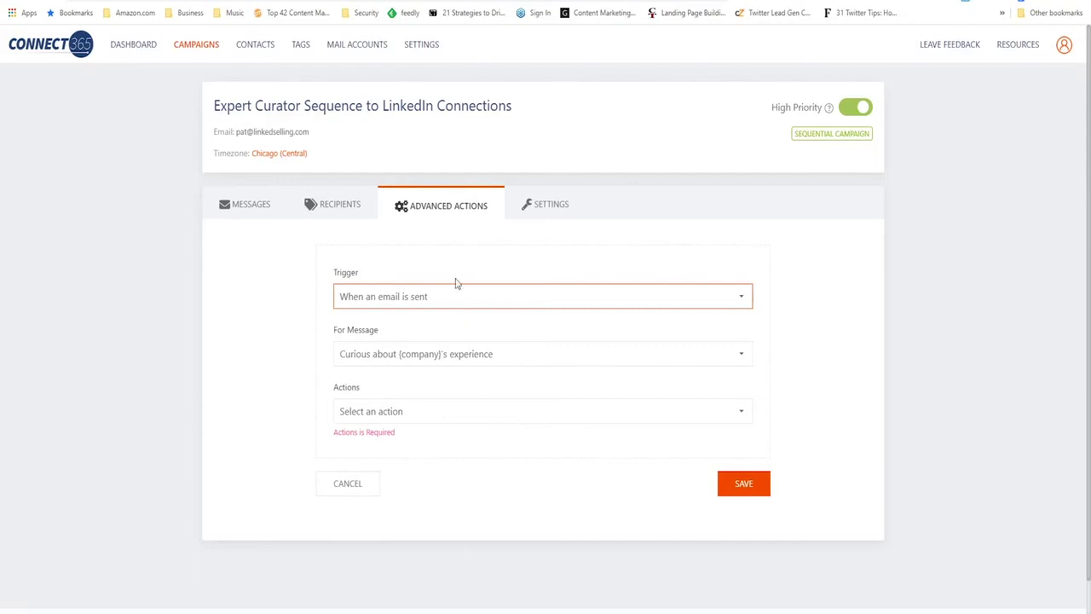
left_click(520, 356)
left_click(447, 432)
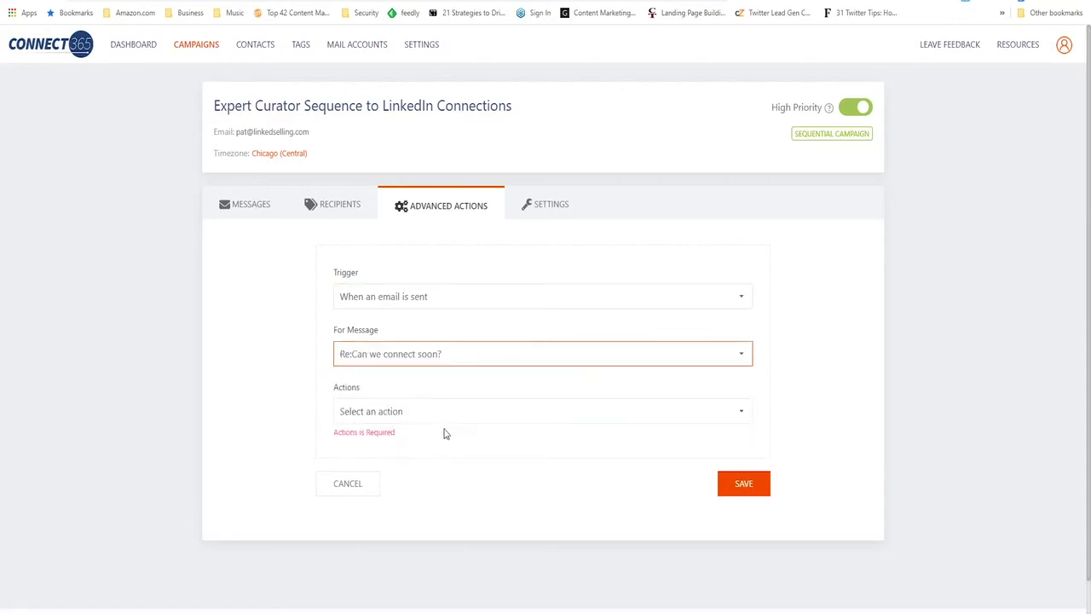
left_click(477, 411)
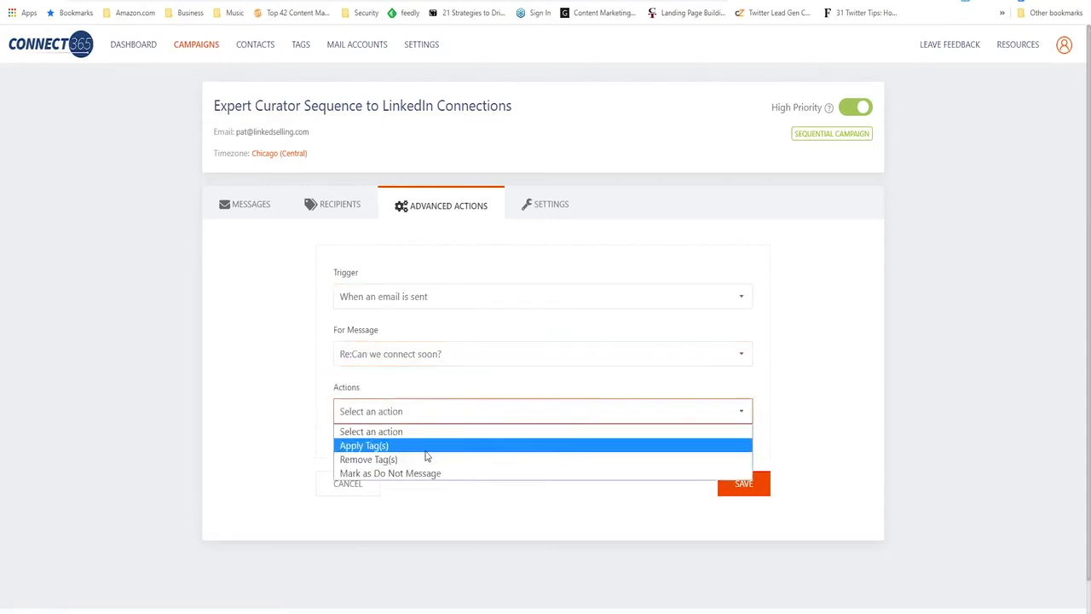
left_click(426, 444)
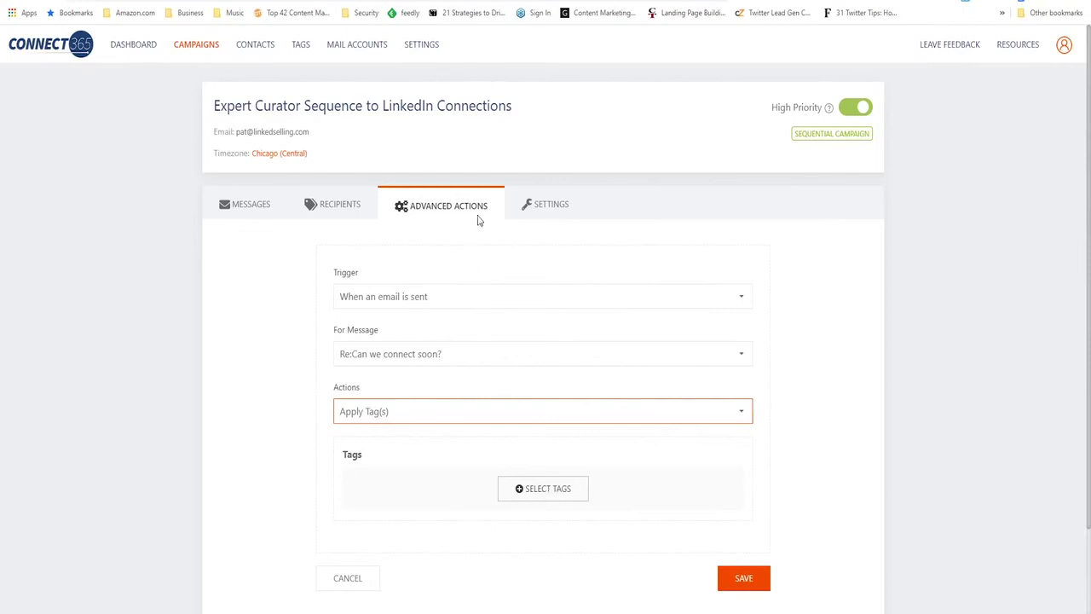
Set the campaign's daily sending window to 09:00 AM–05:00 PM in its settings, and check the unsubscribe message
left_click(554, 205)
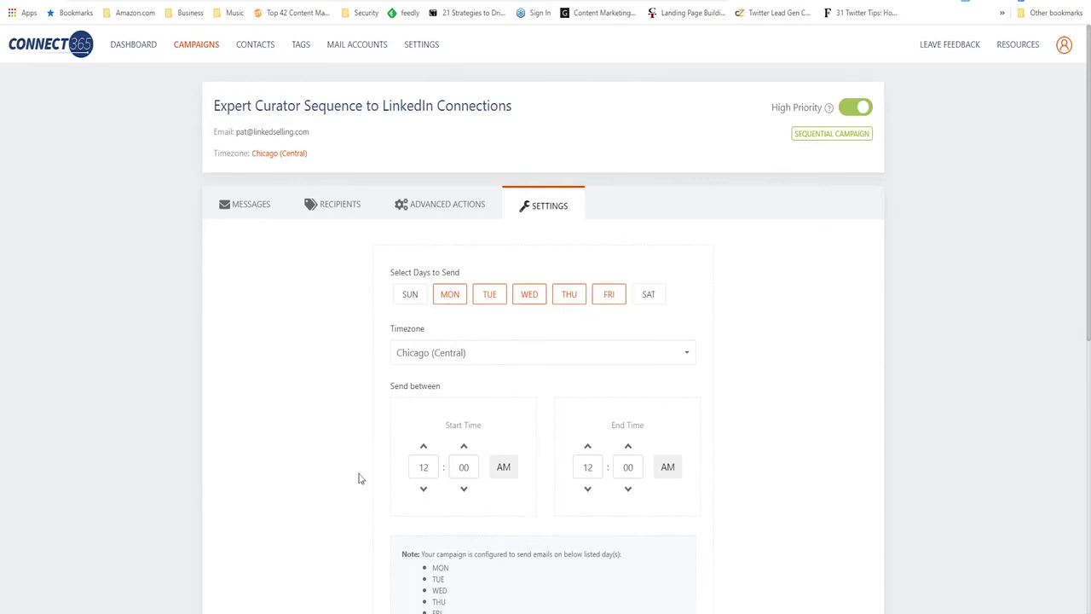
scroll(409, 465, "down", 1)
left_click_drag(430, 403, 410, 401)
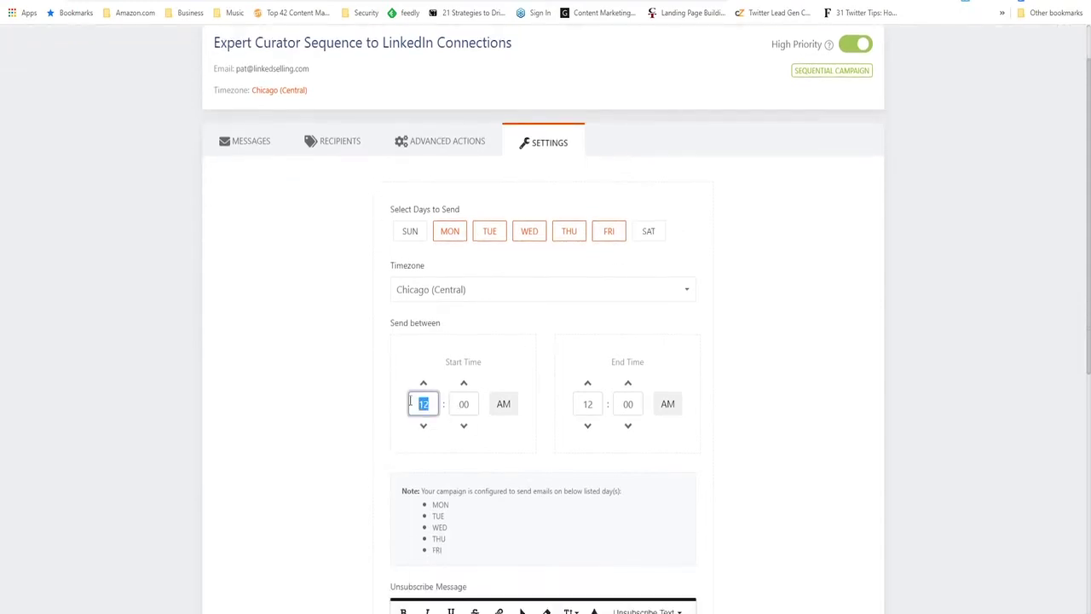
type("9")
left_click_drag(597, 404, 577, 406)
type("5")
left_click(670, 410)
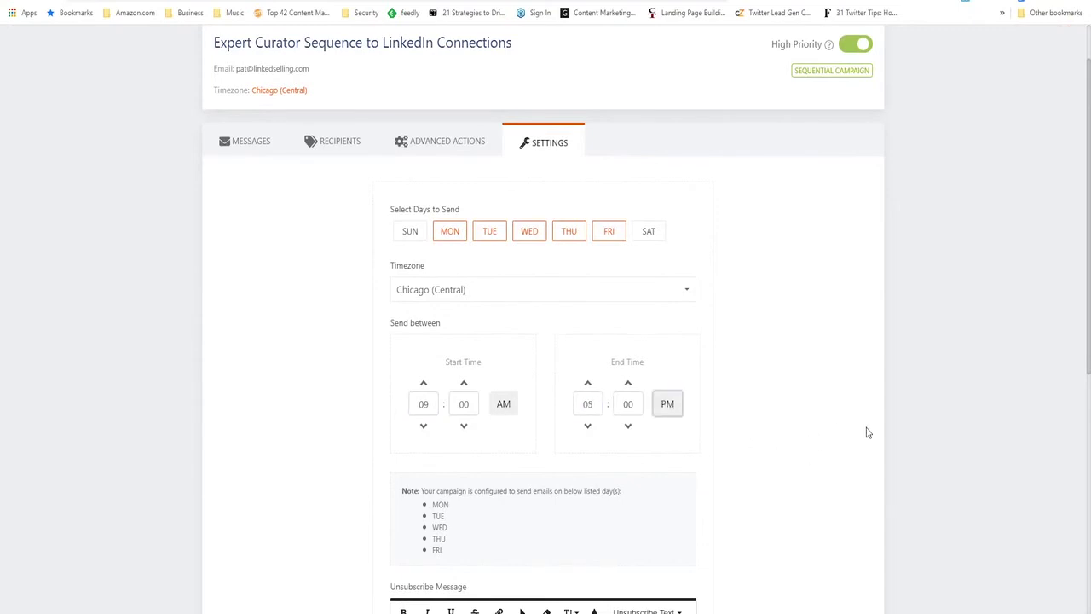
scroll(871, 428, "down", 2)
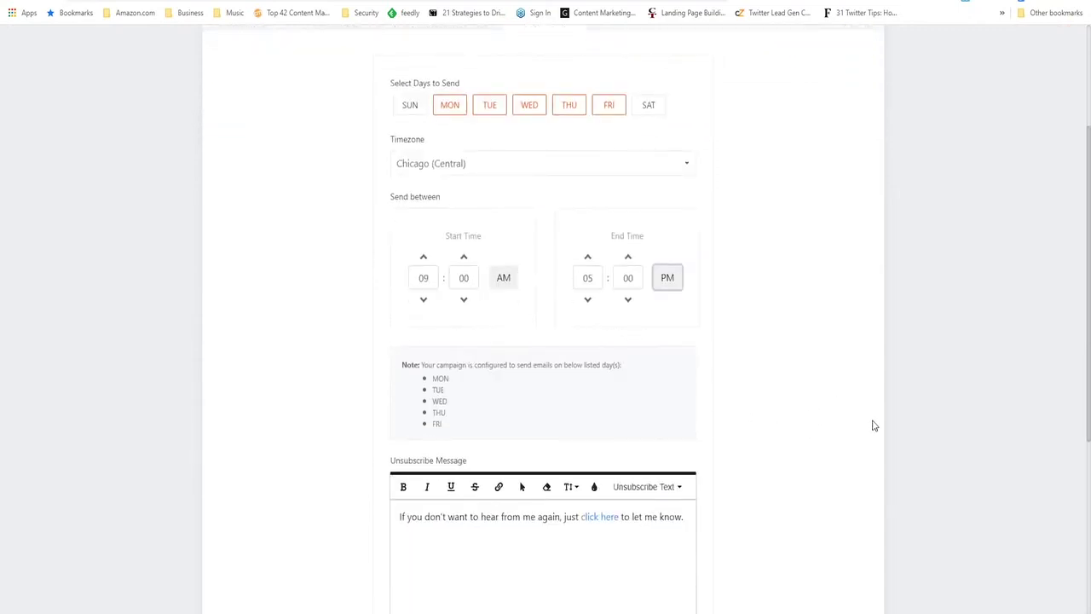
scroll(873, 425, "up", 3)
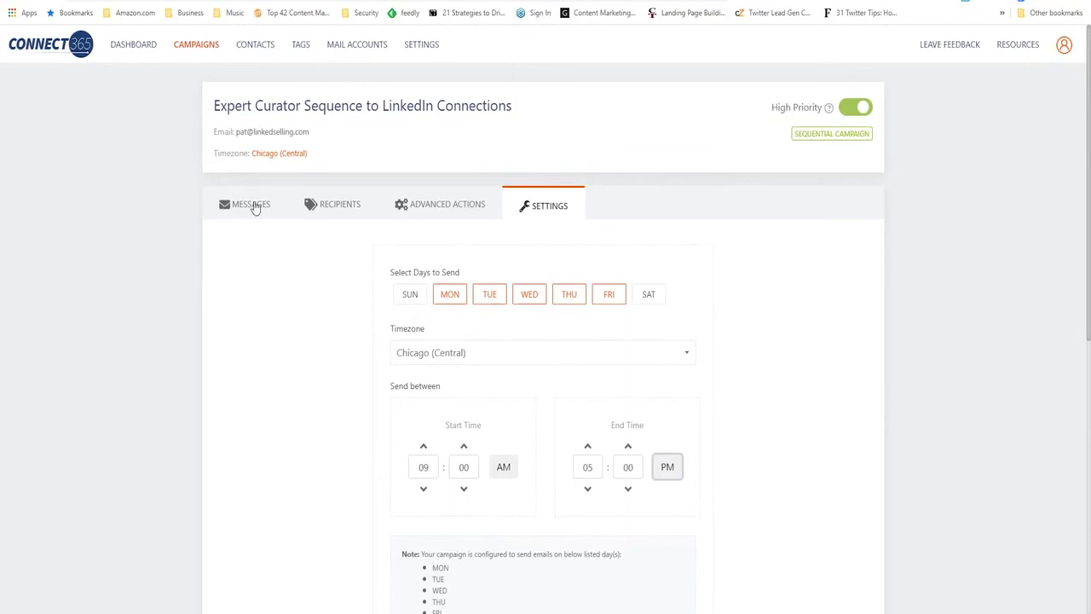